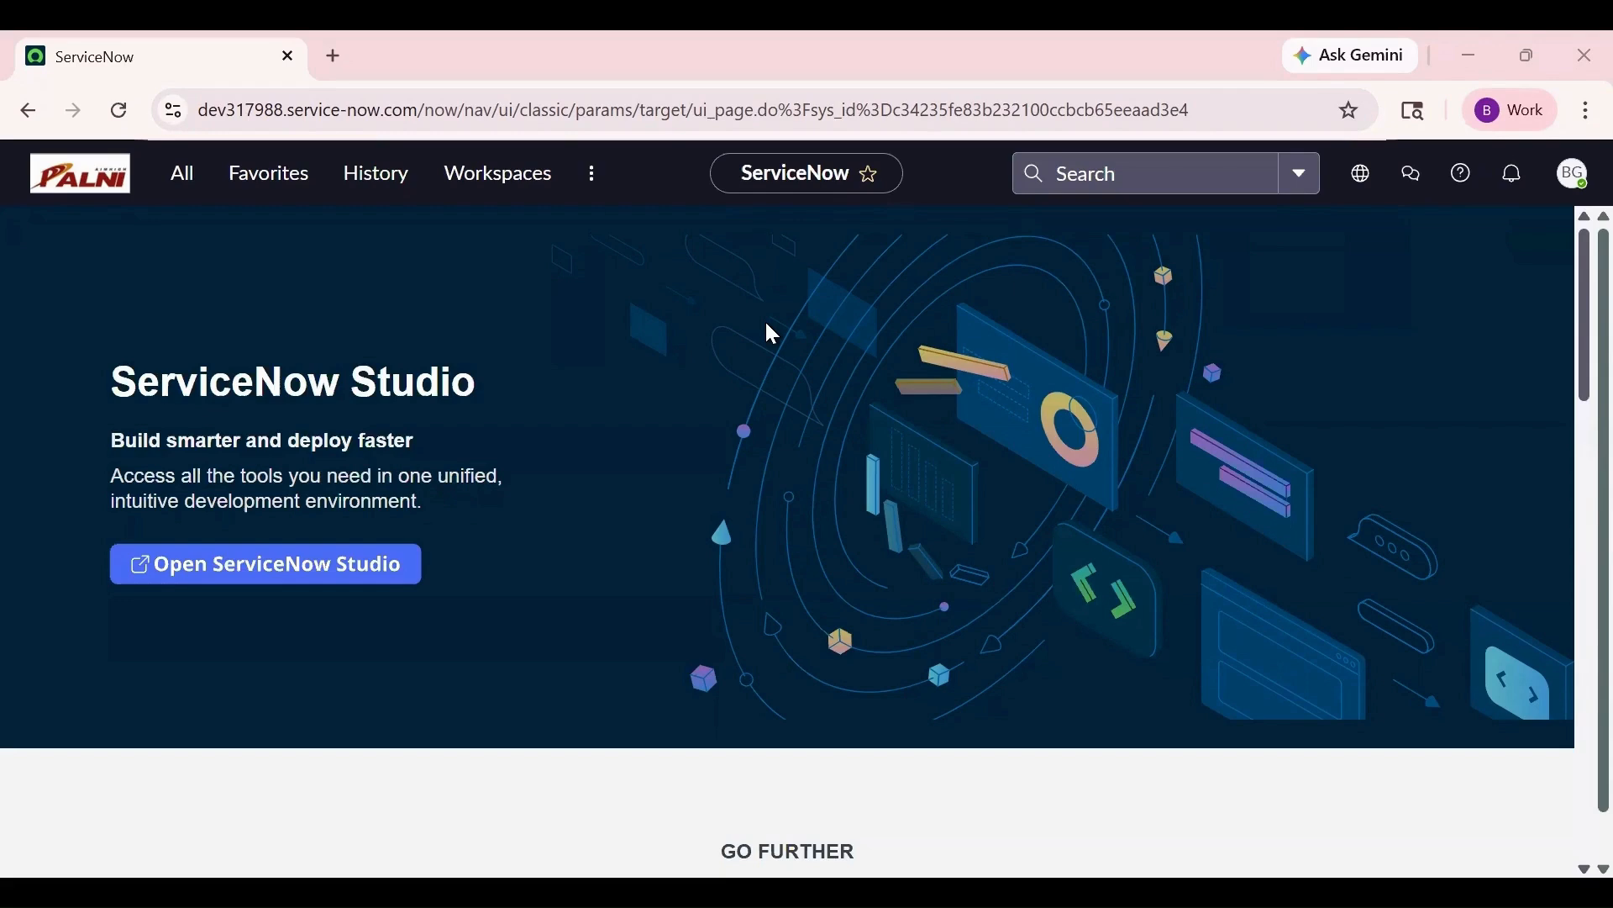
- Enable both Email sending and Email receiving in Email Properties, save, and return to the first tab
click(183, 174)
text(email properties)
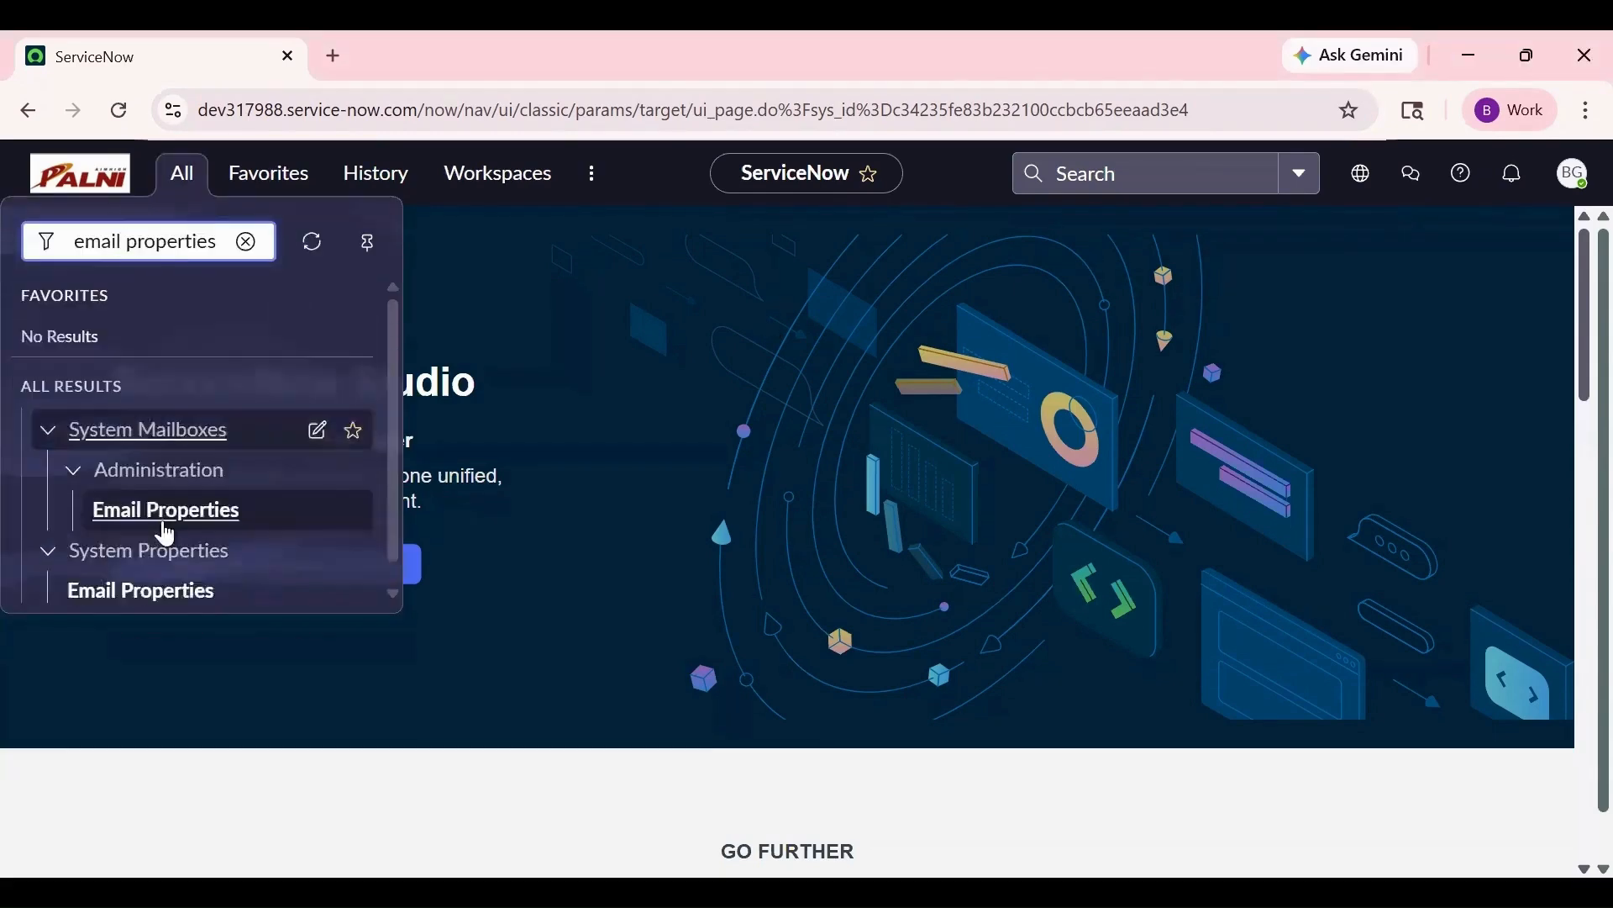
click(160, 513)
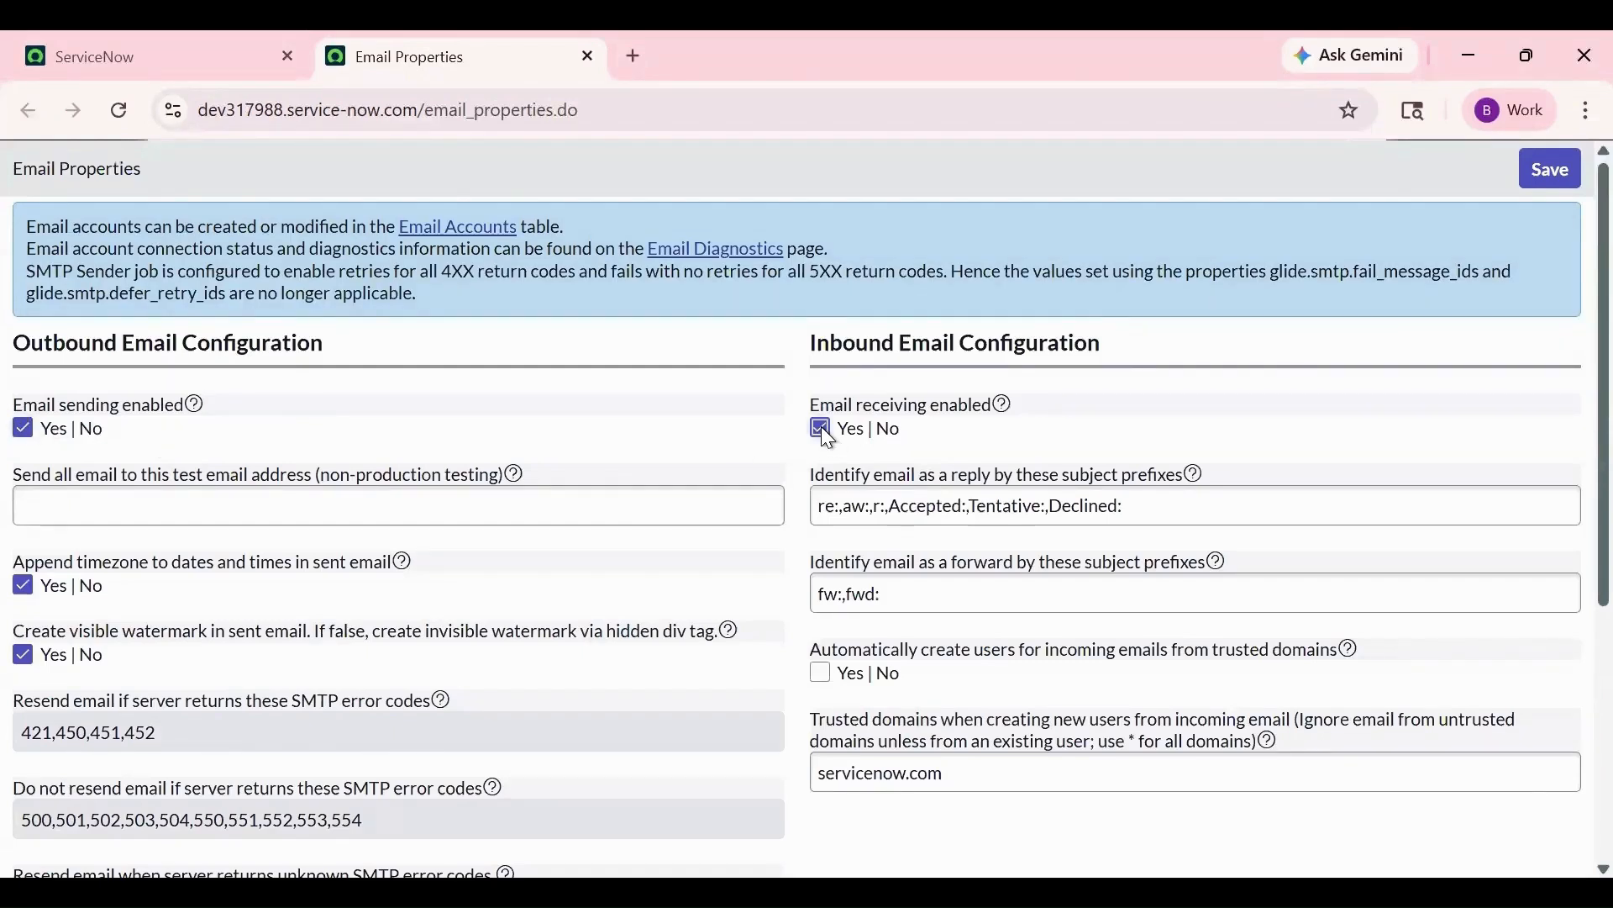
click(1554, 173)
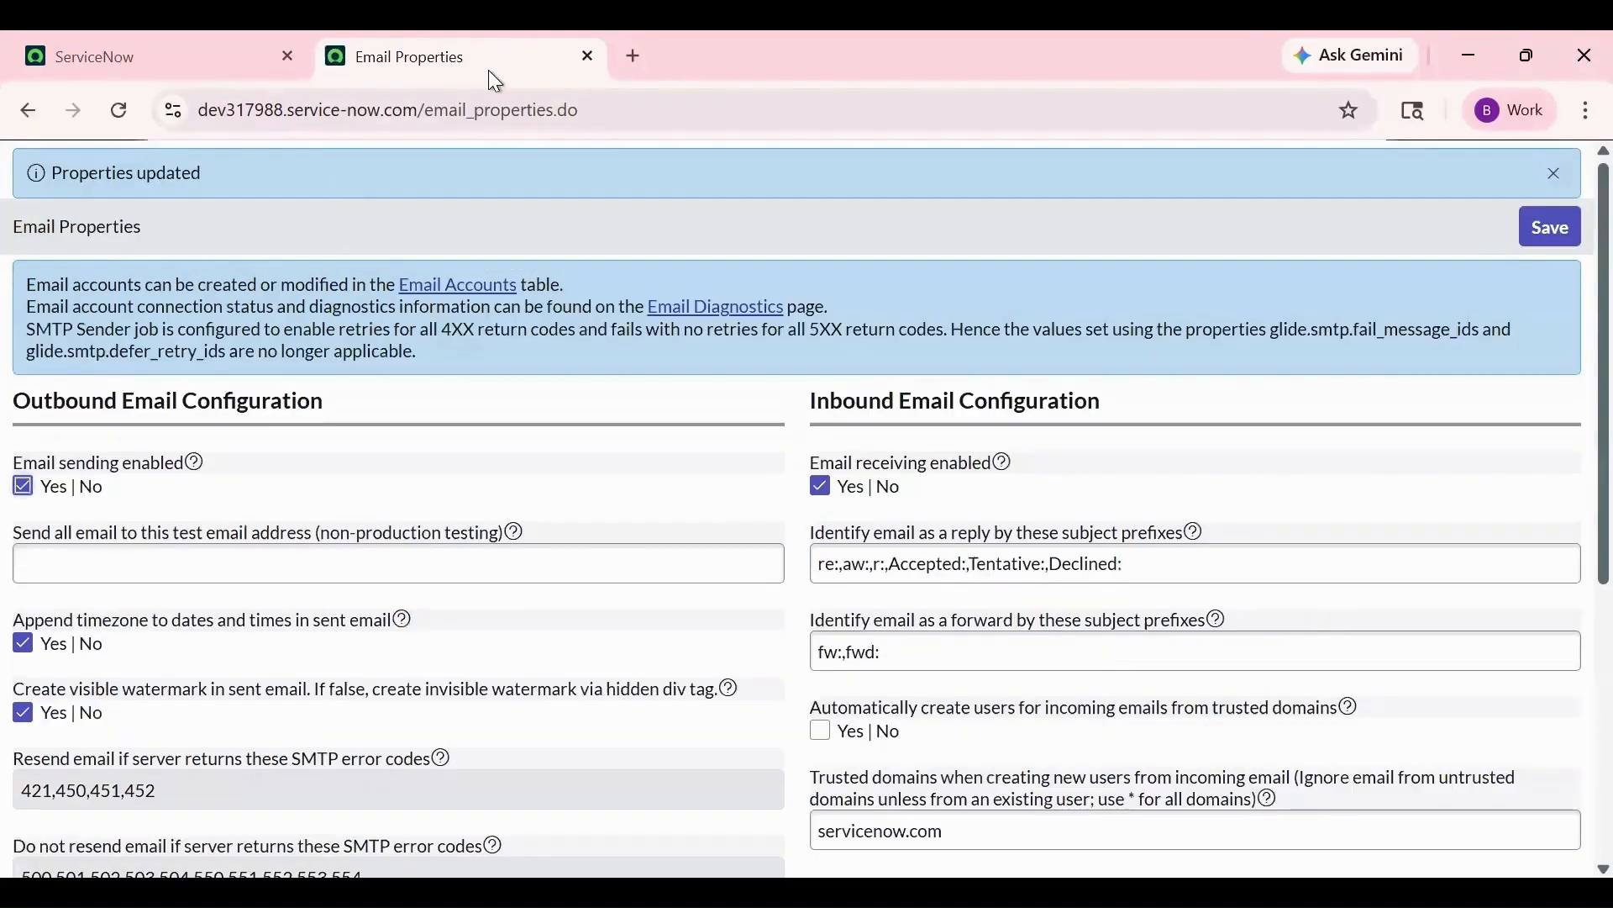
click(261, 44)
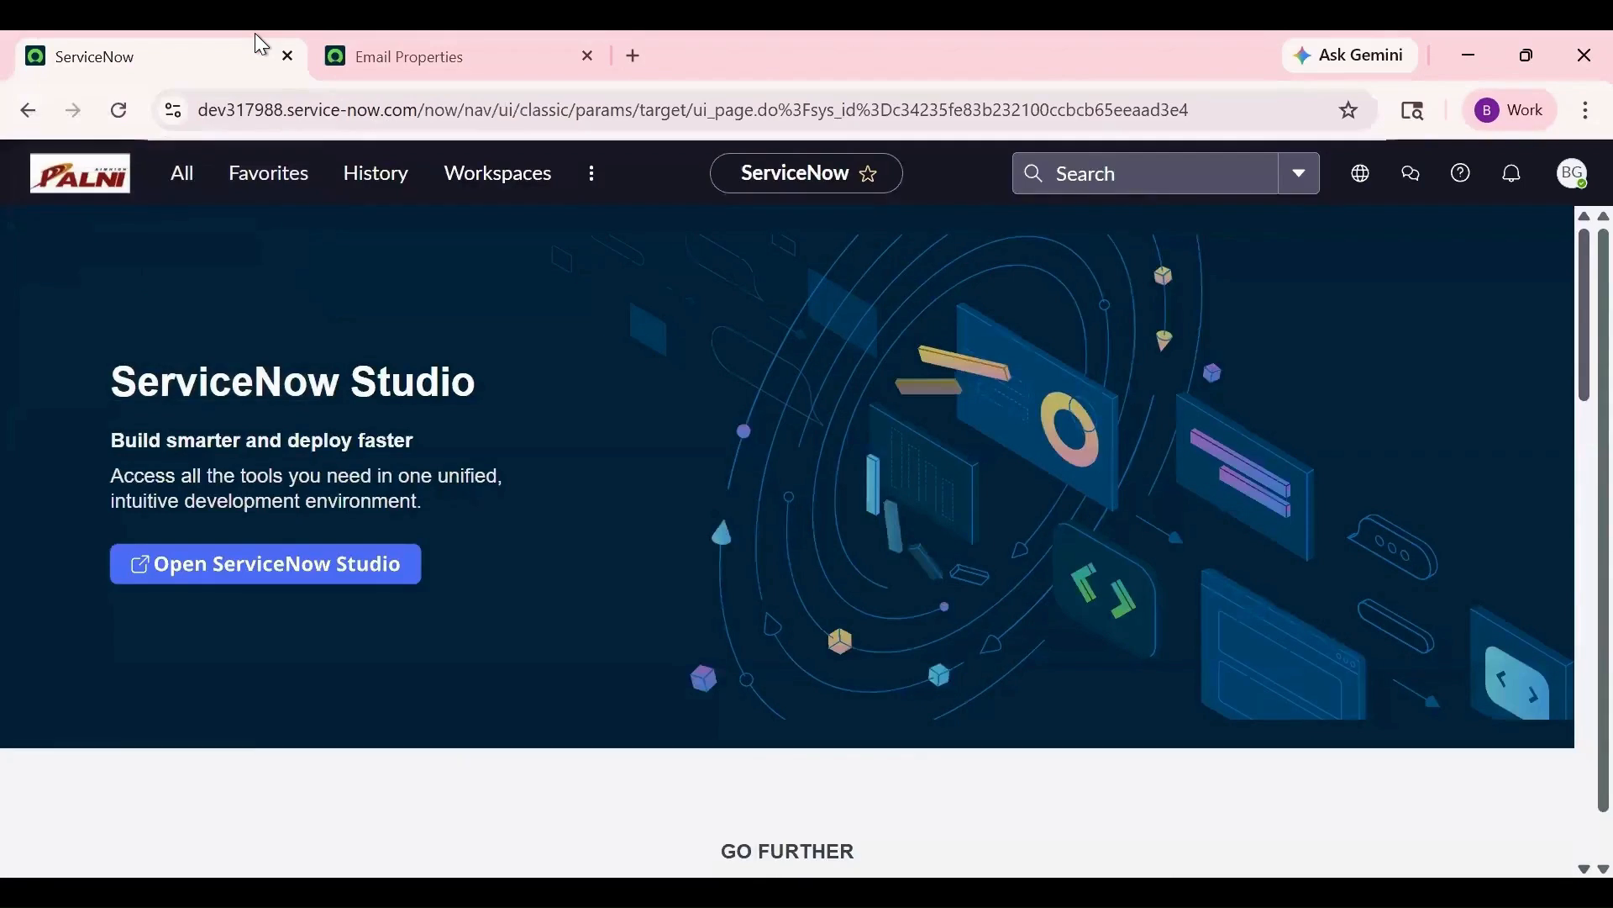
- Start a new record from the Email Accounts list
click(178, 195)
text(email accounts)
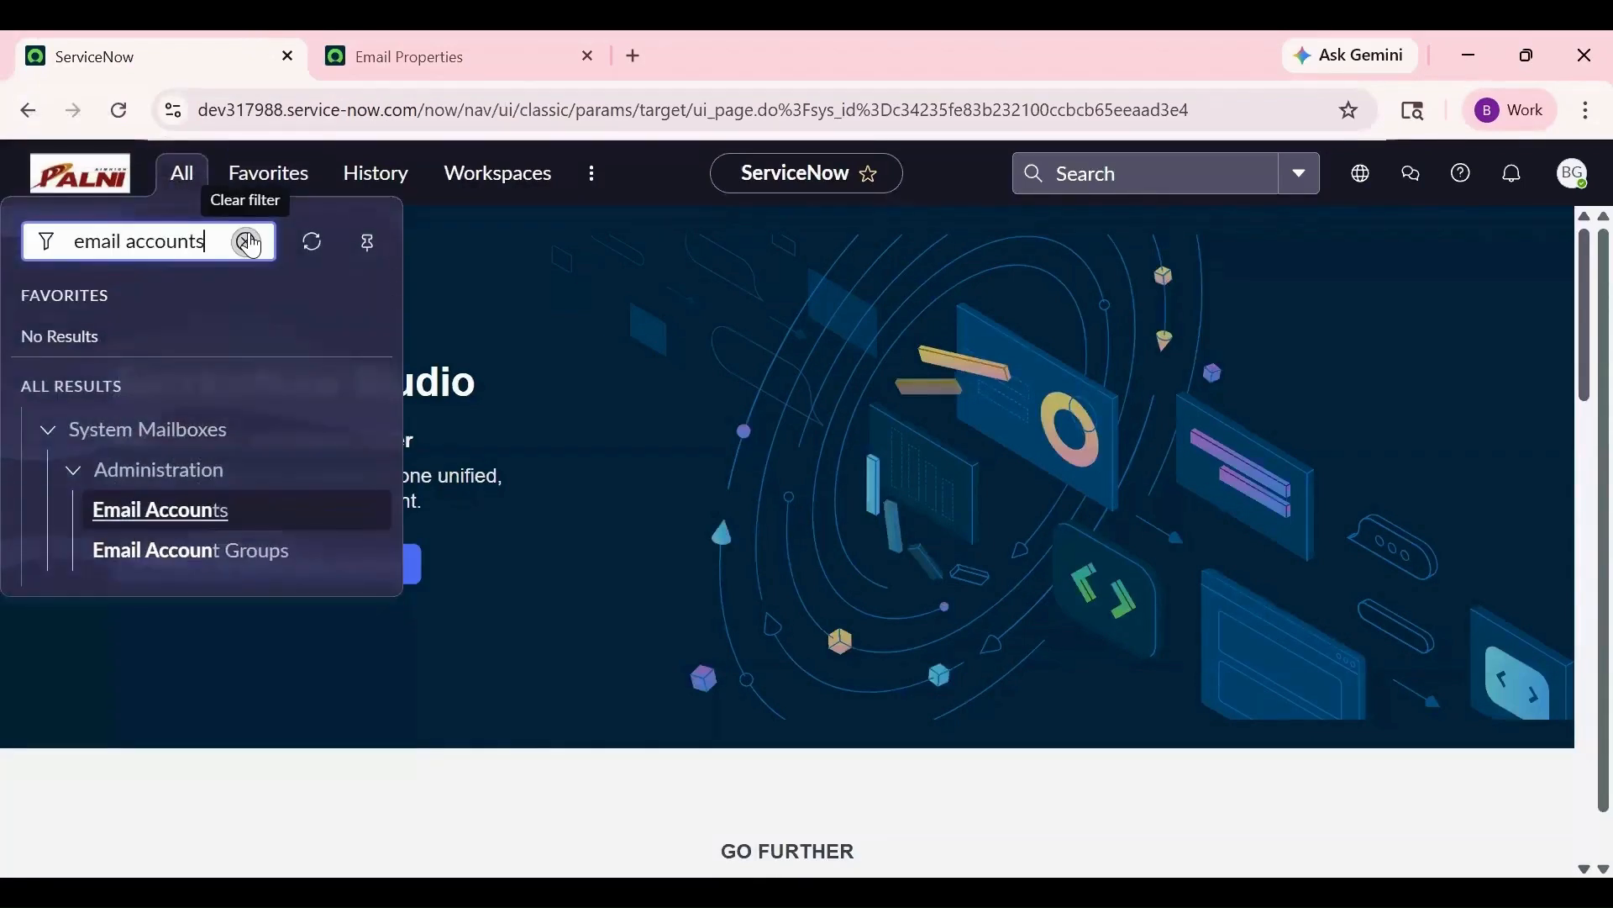
click(166, 509)
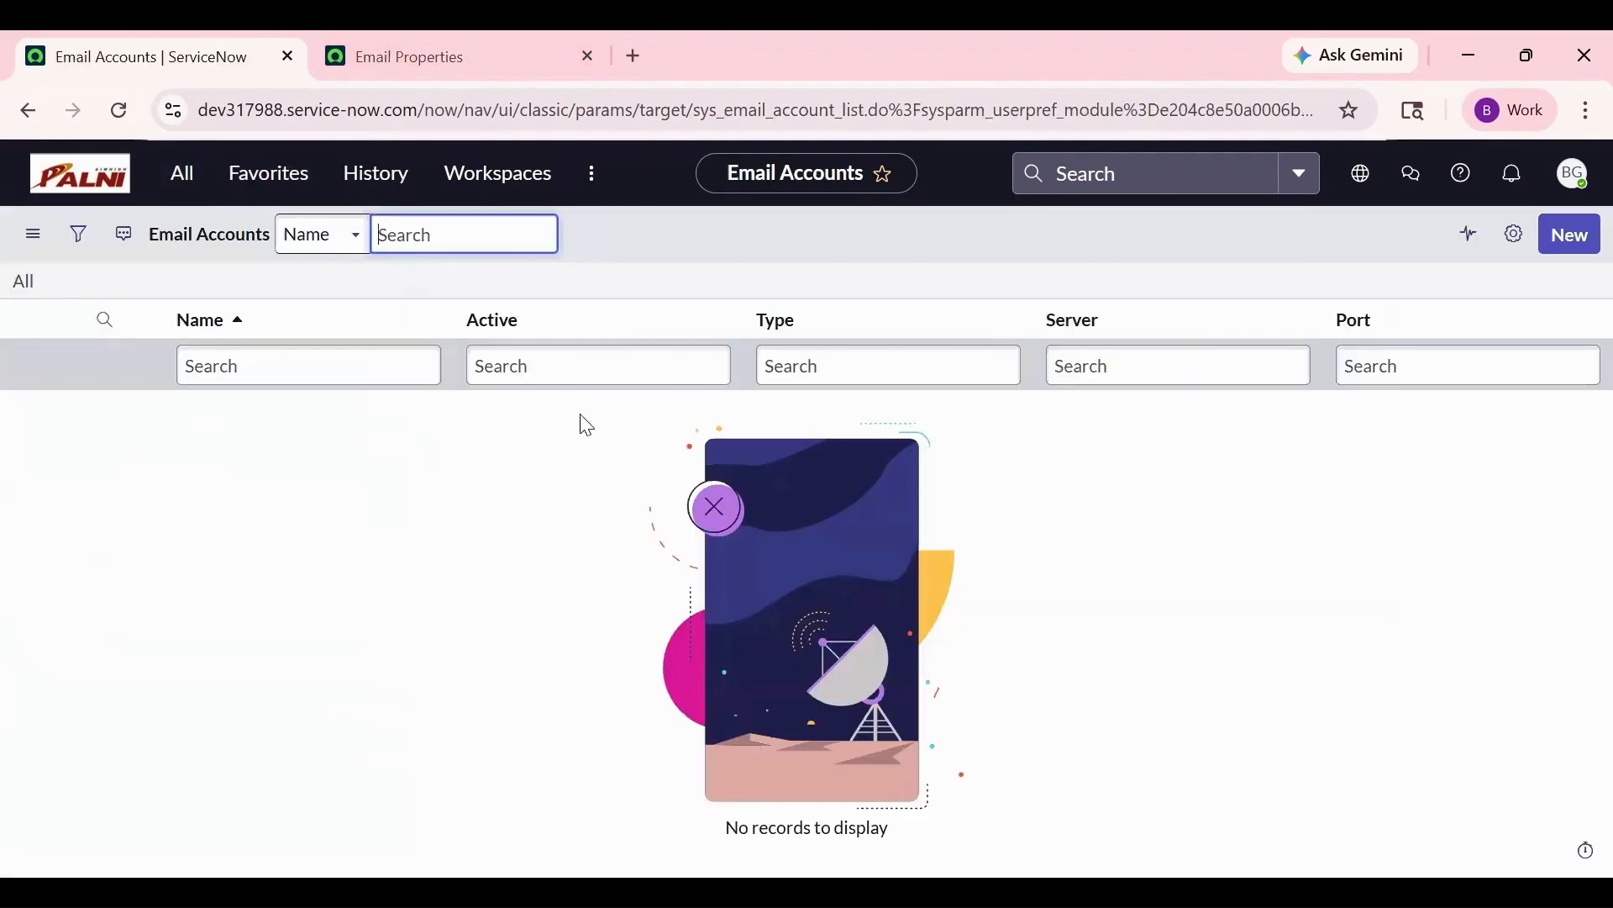
click(1568, 239)
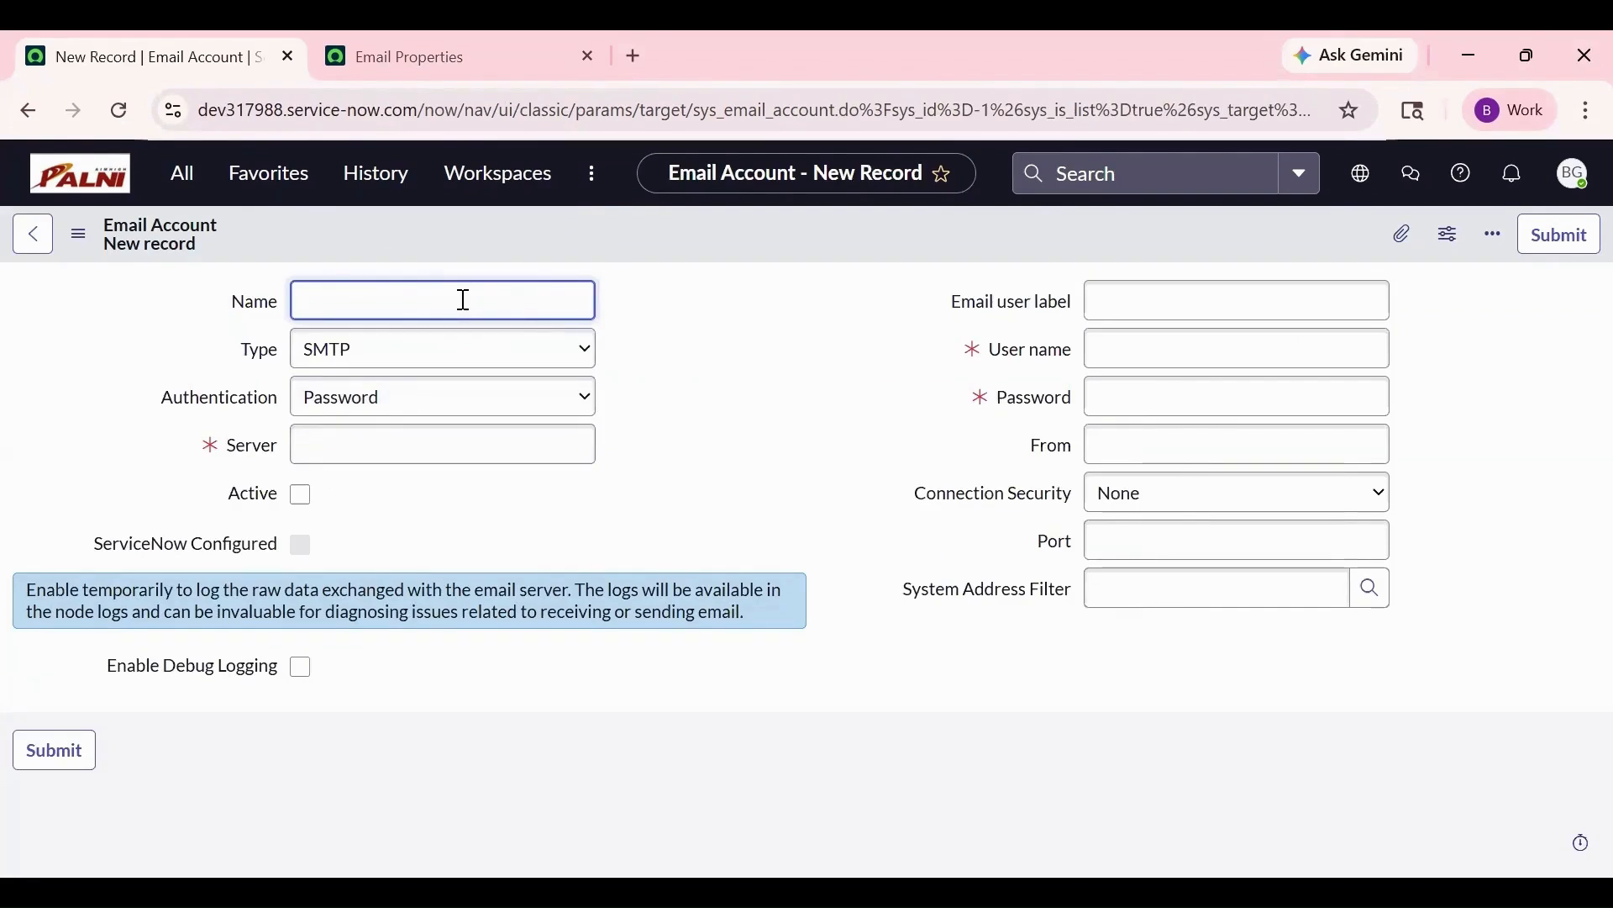
- Name the account 'SMTP Configuration', type SMTP, server smtp.gmail.com, and mark it Active
text(SMTP Configuration)
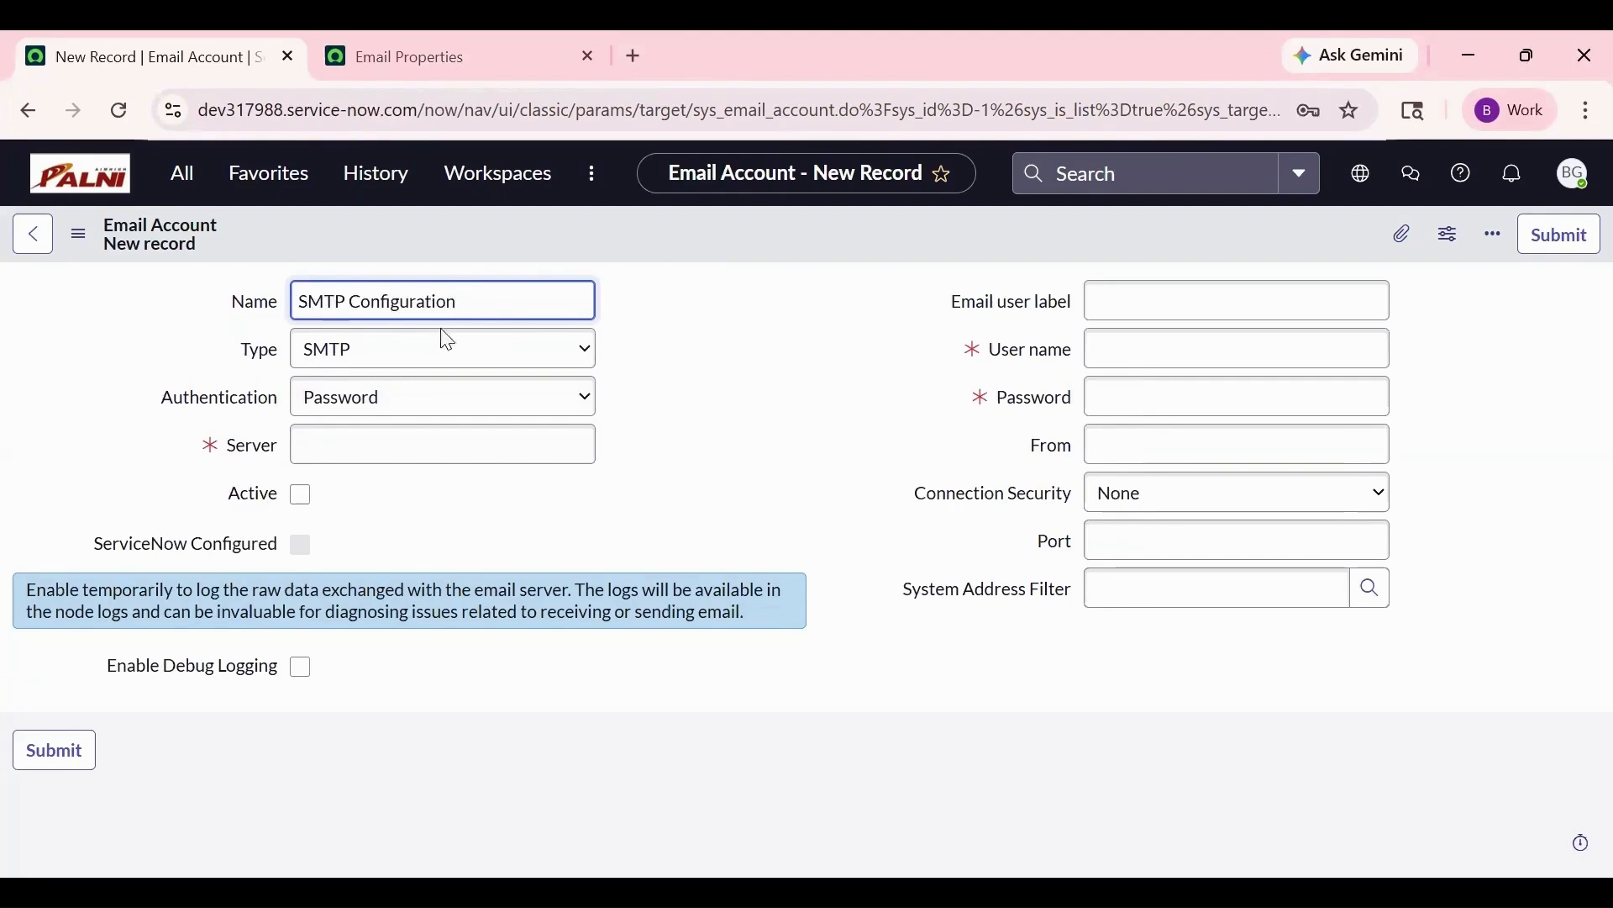
click(445, 361)
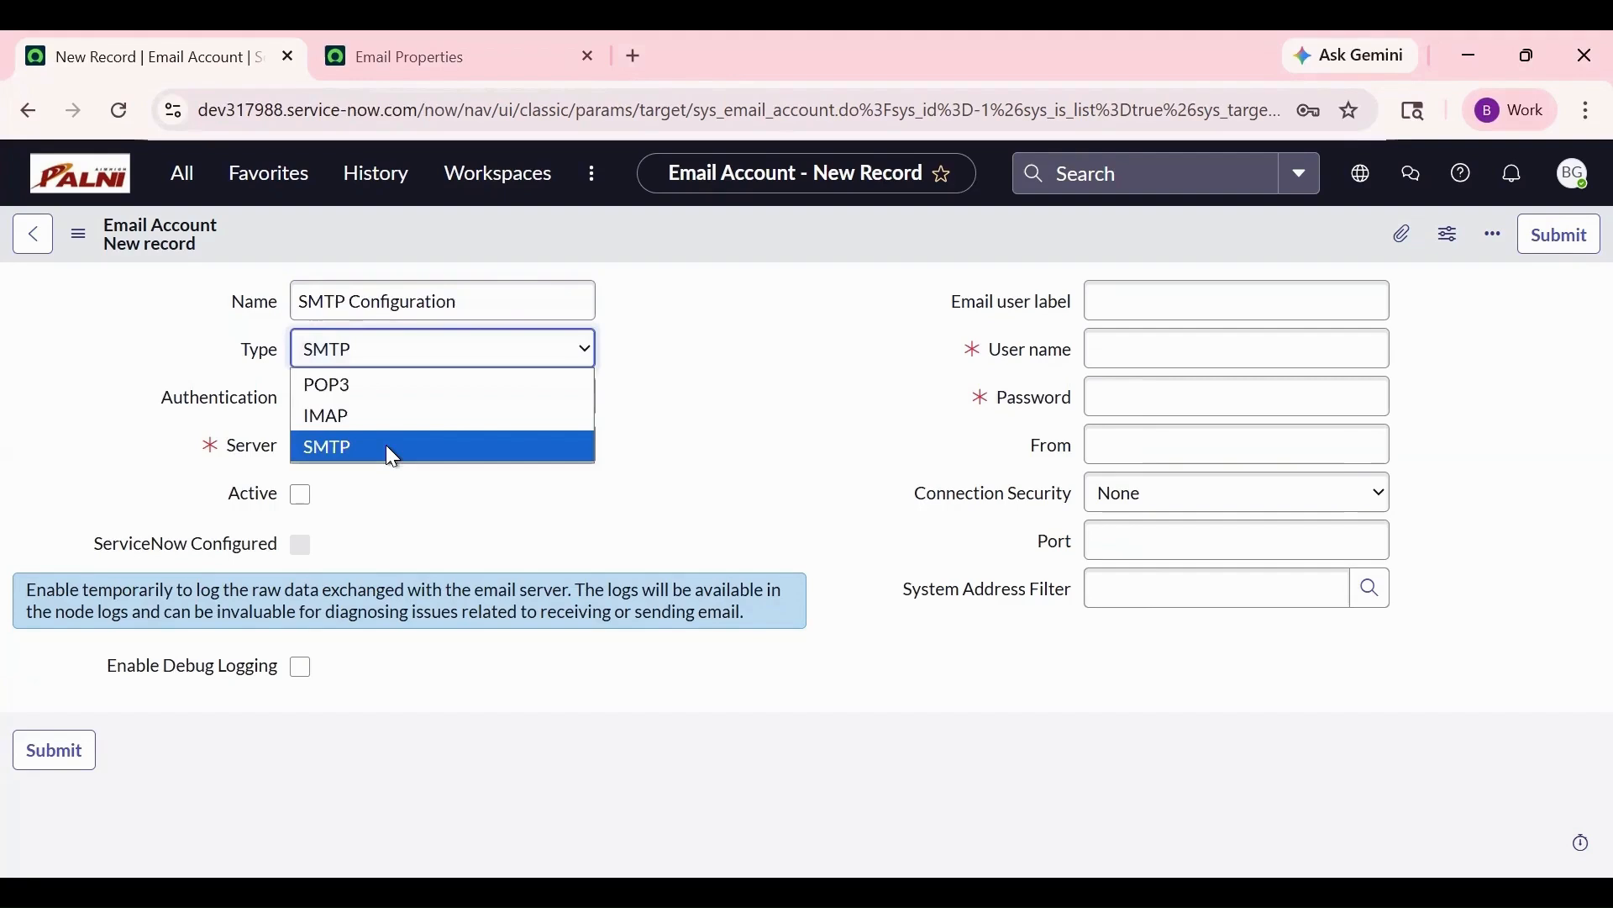
click(388, 445)
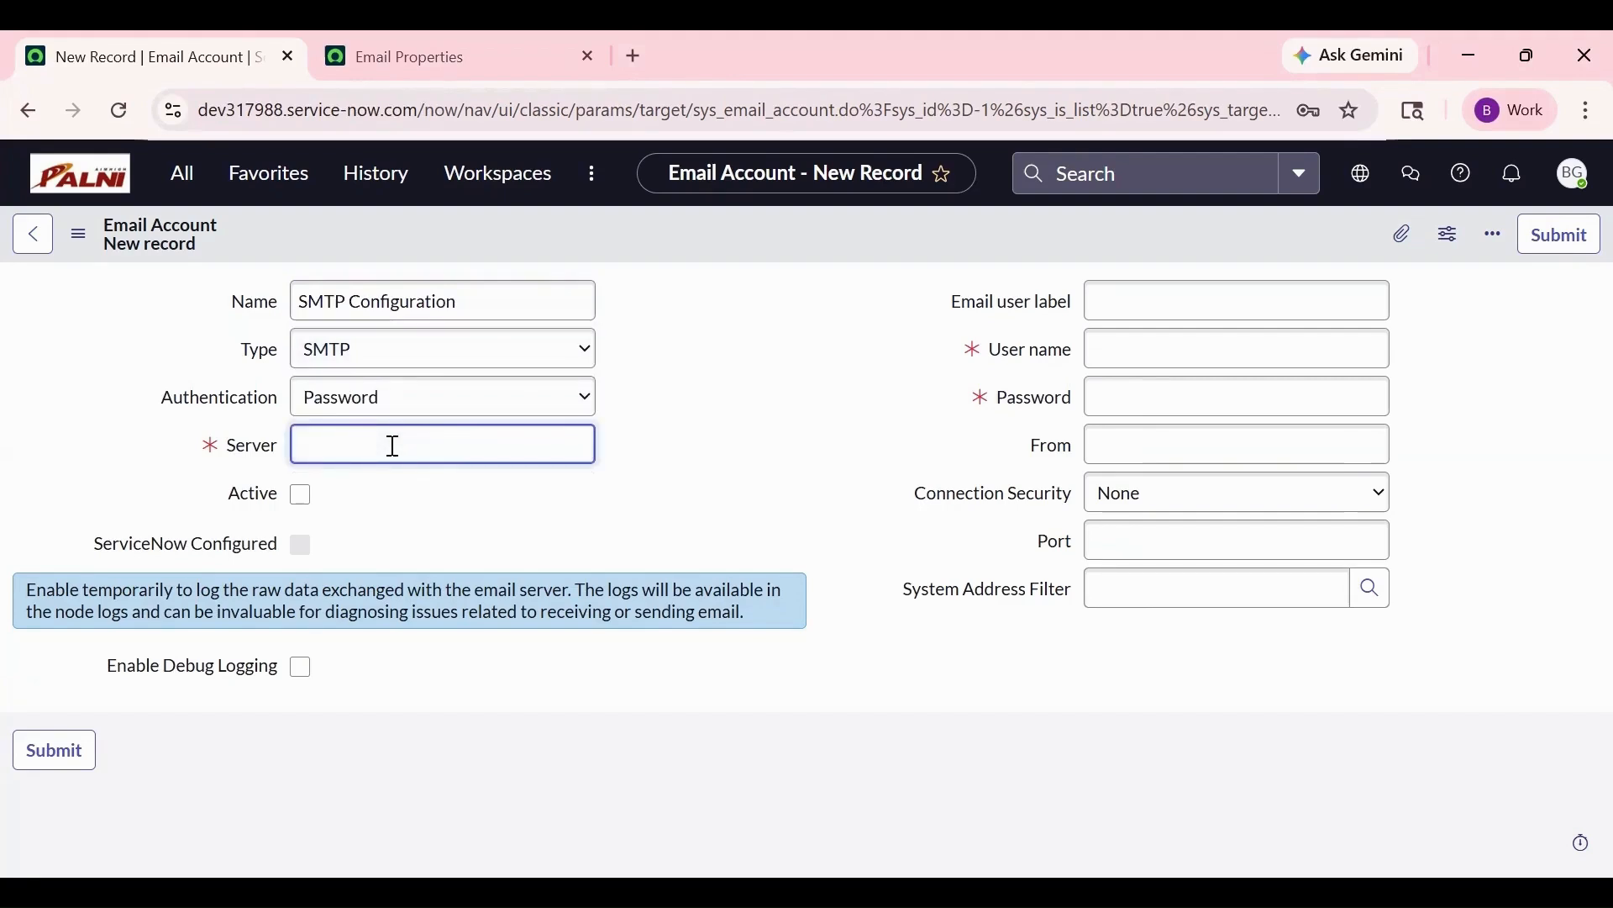
text(smtp.gmail.com)
click(301, 496)
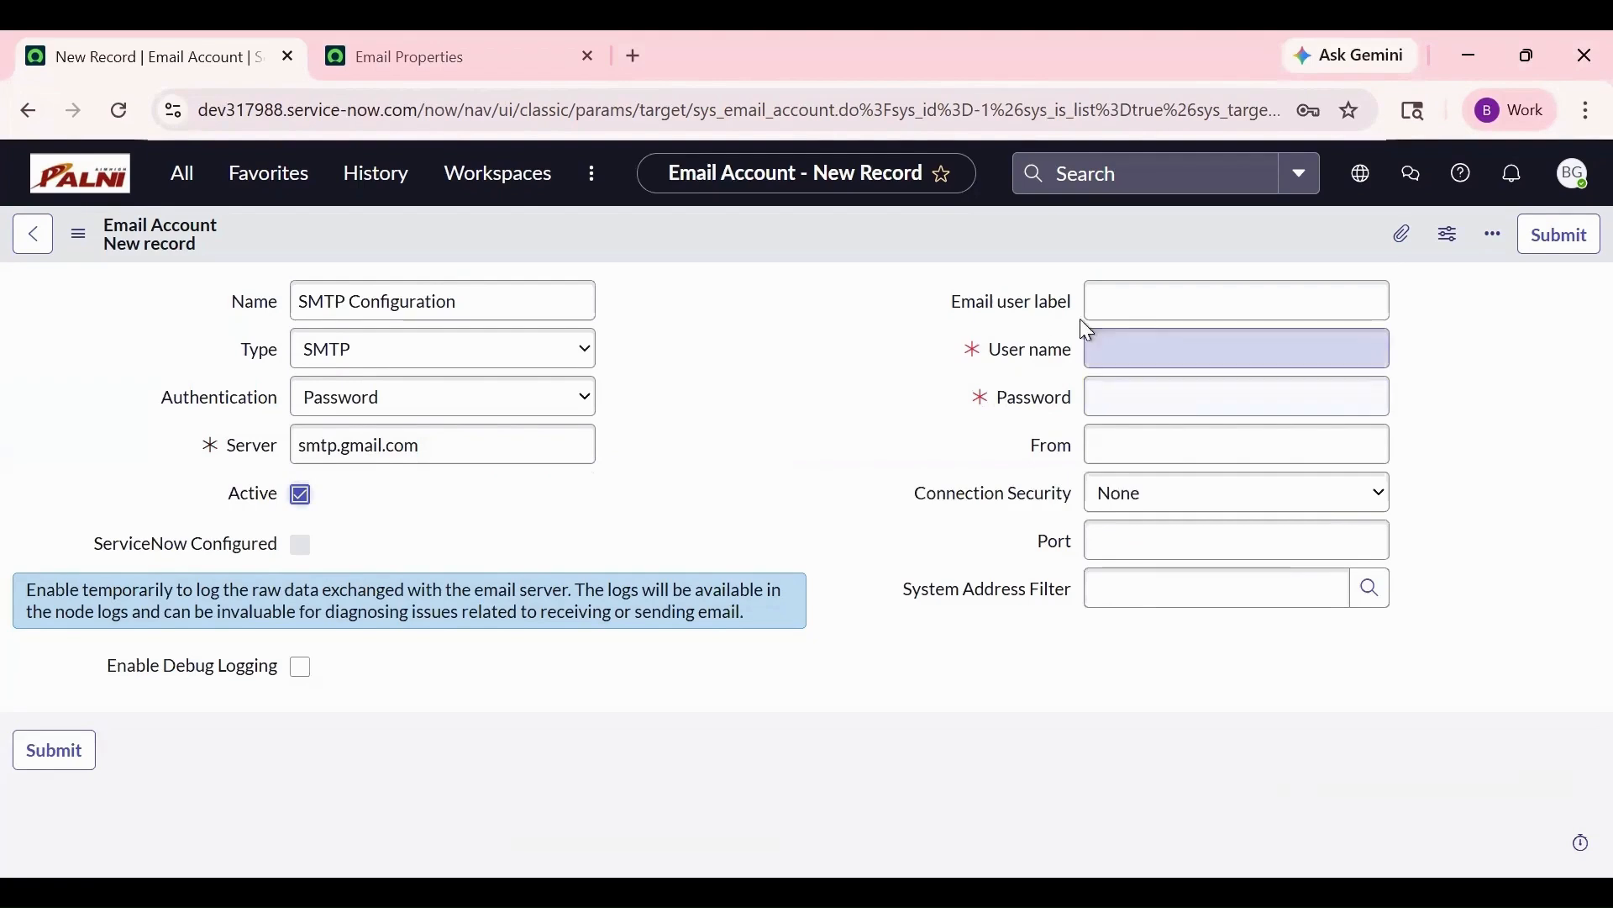
- Fill in the email user label and the account's e-mail address as user name
click(1156, 304)
text(Bhavana)
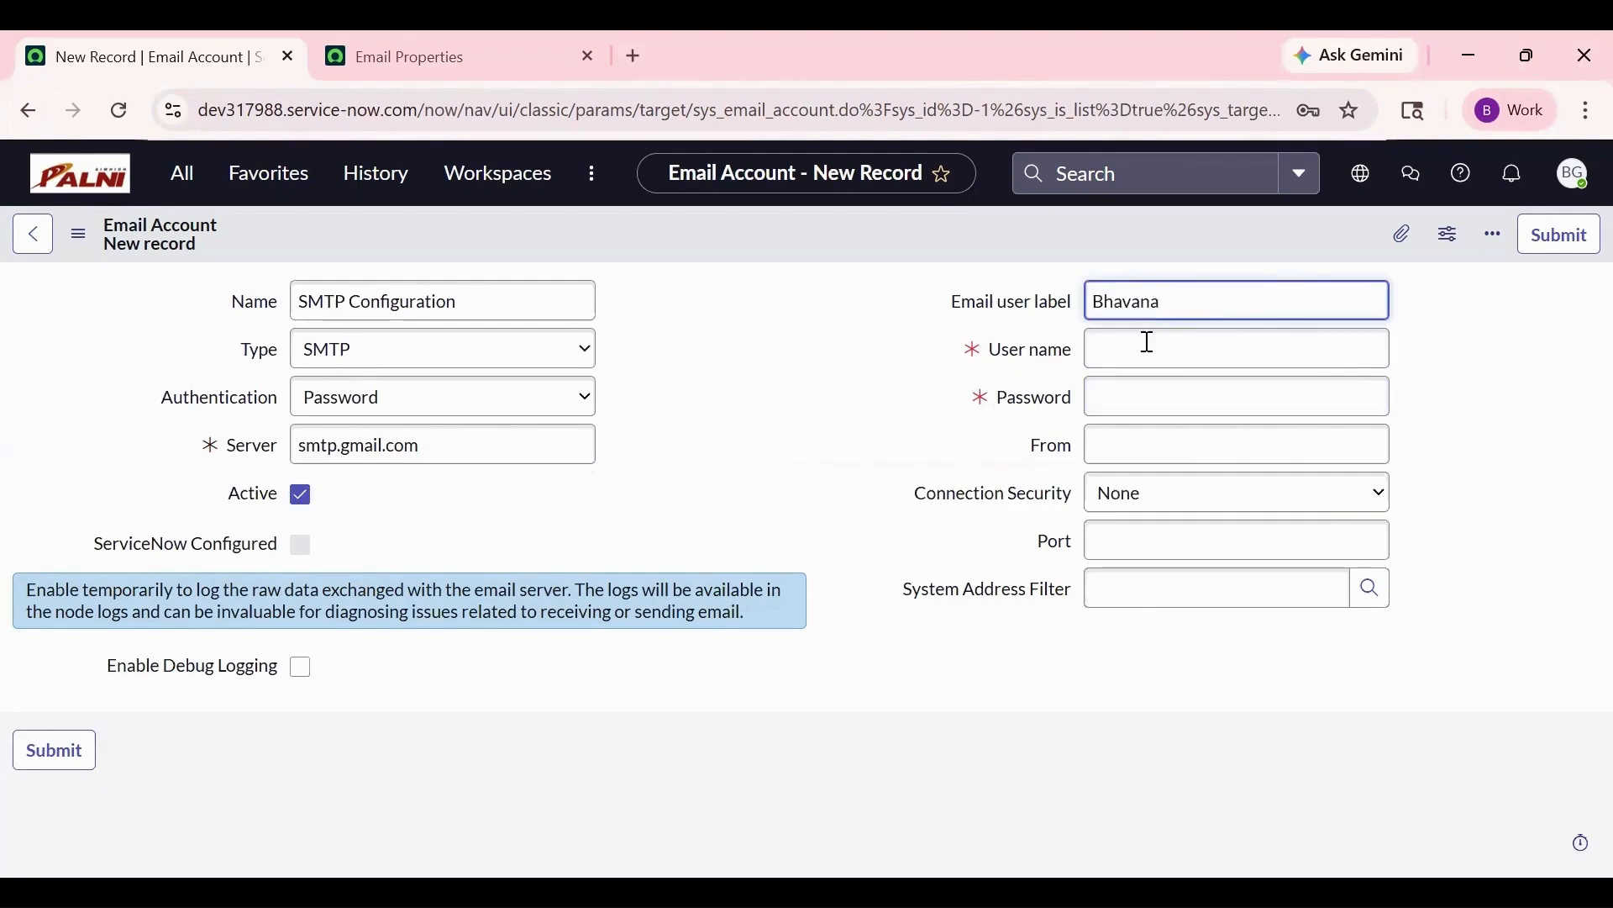
click(1193, 350)
key(Tab)
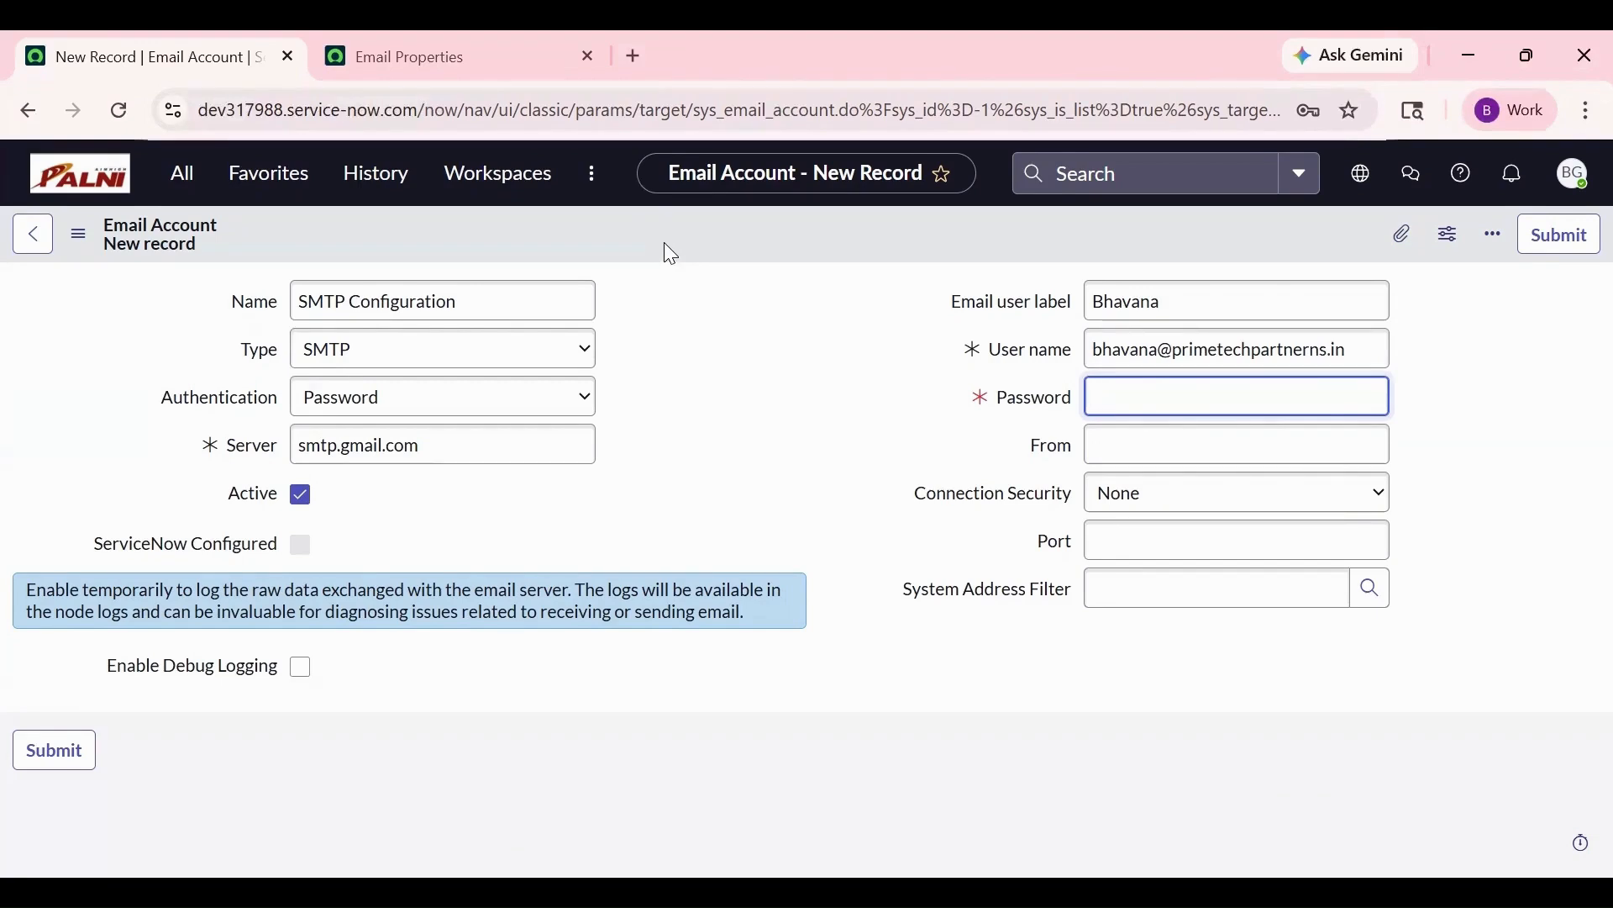
- Create a Google app password named 'Testing' and select the generated password
click(636, 57)
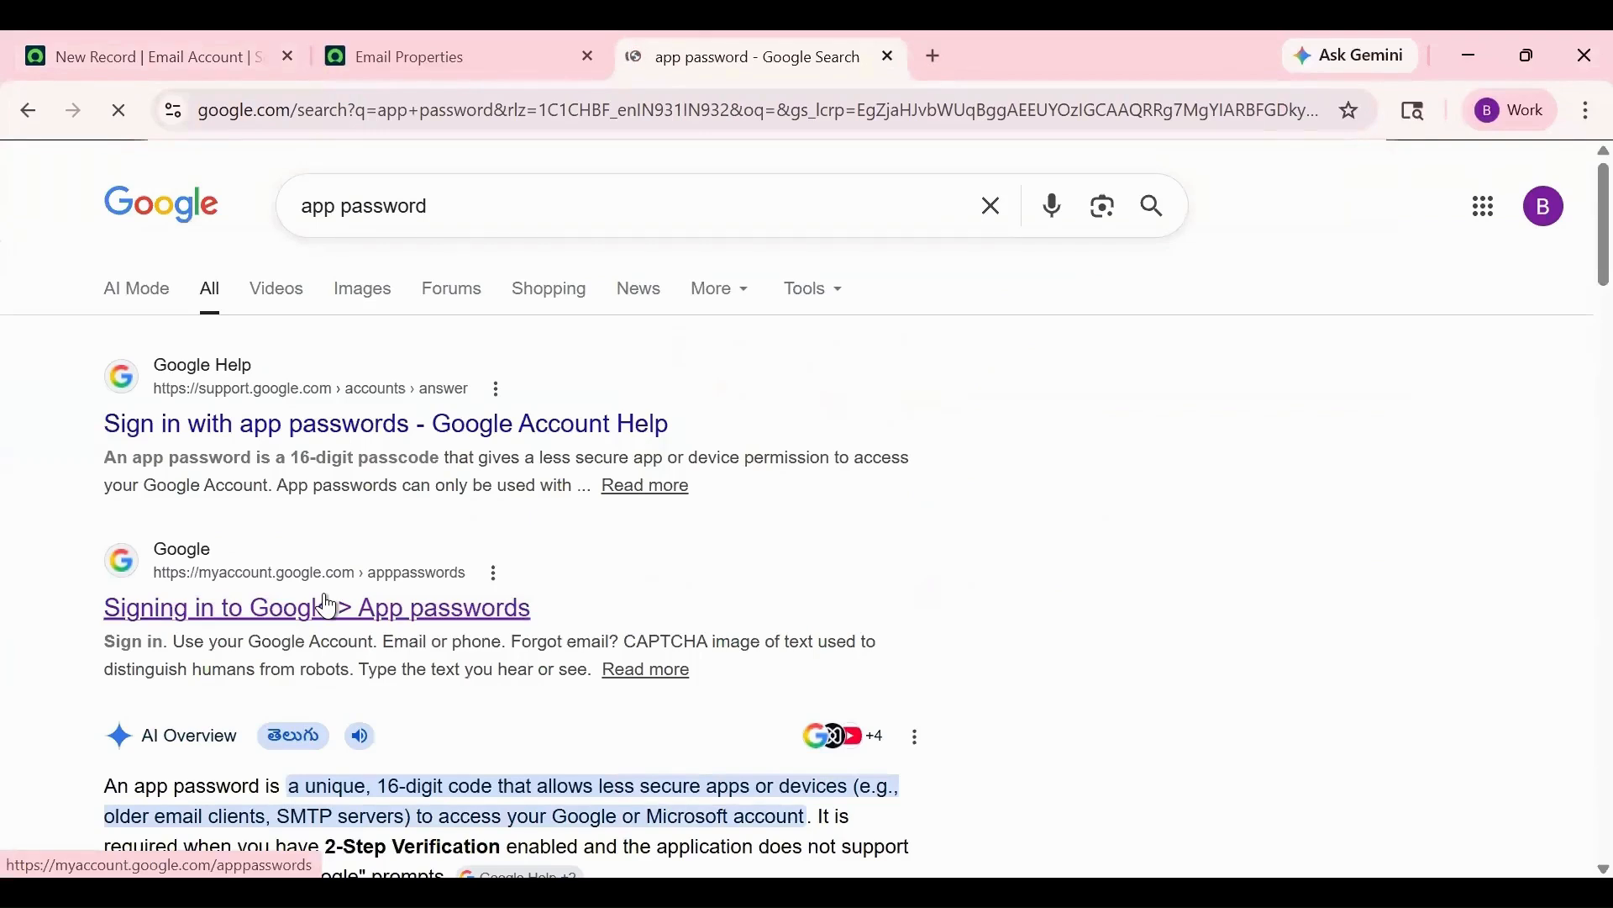
click(328, 605)
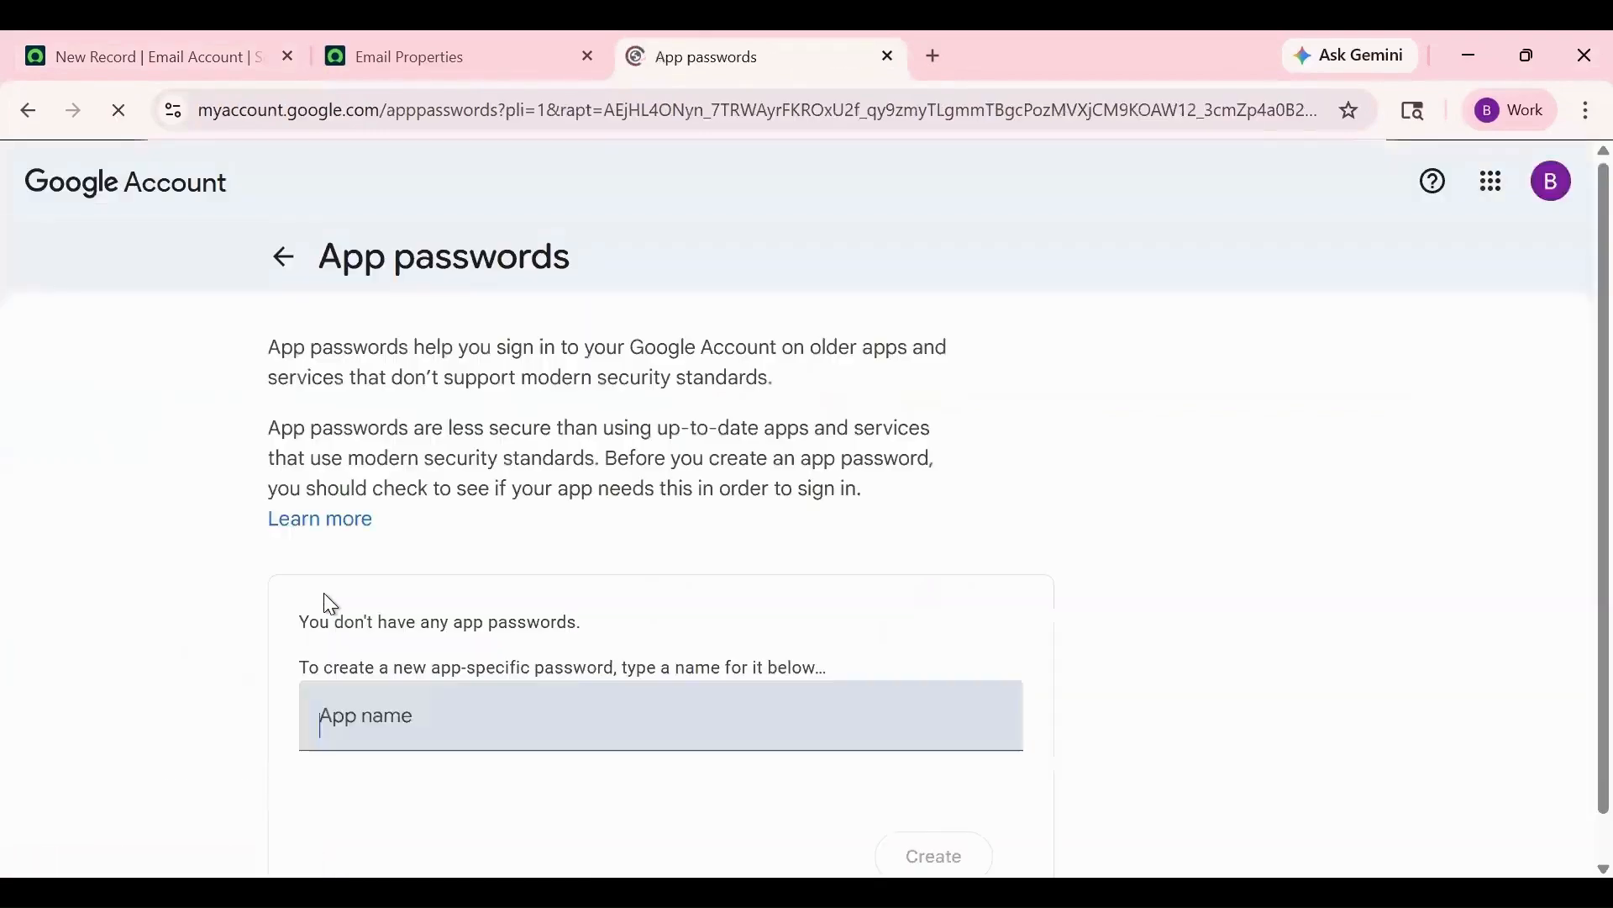
text(T)
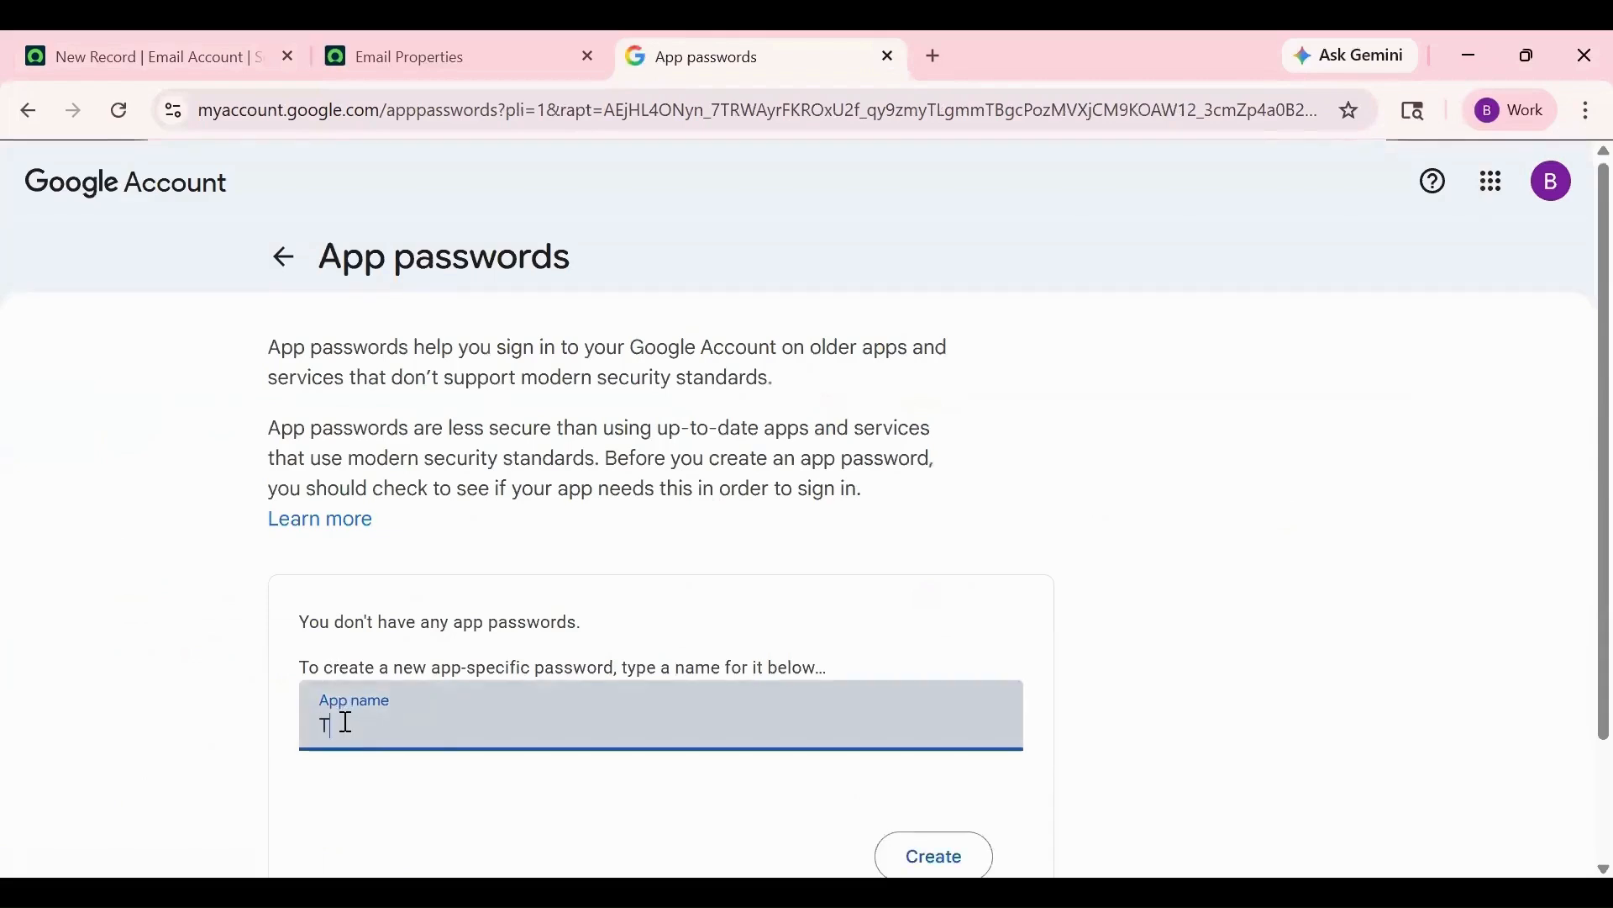
text(esting)
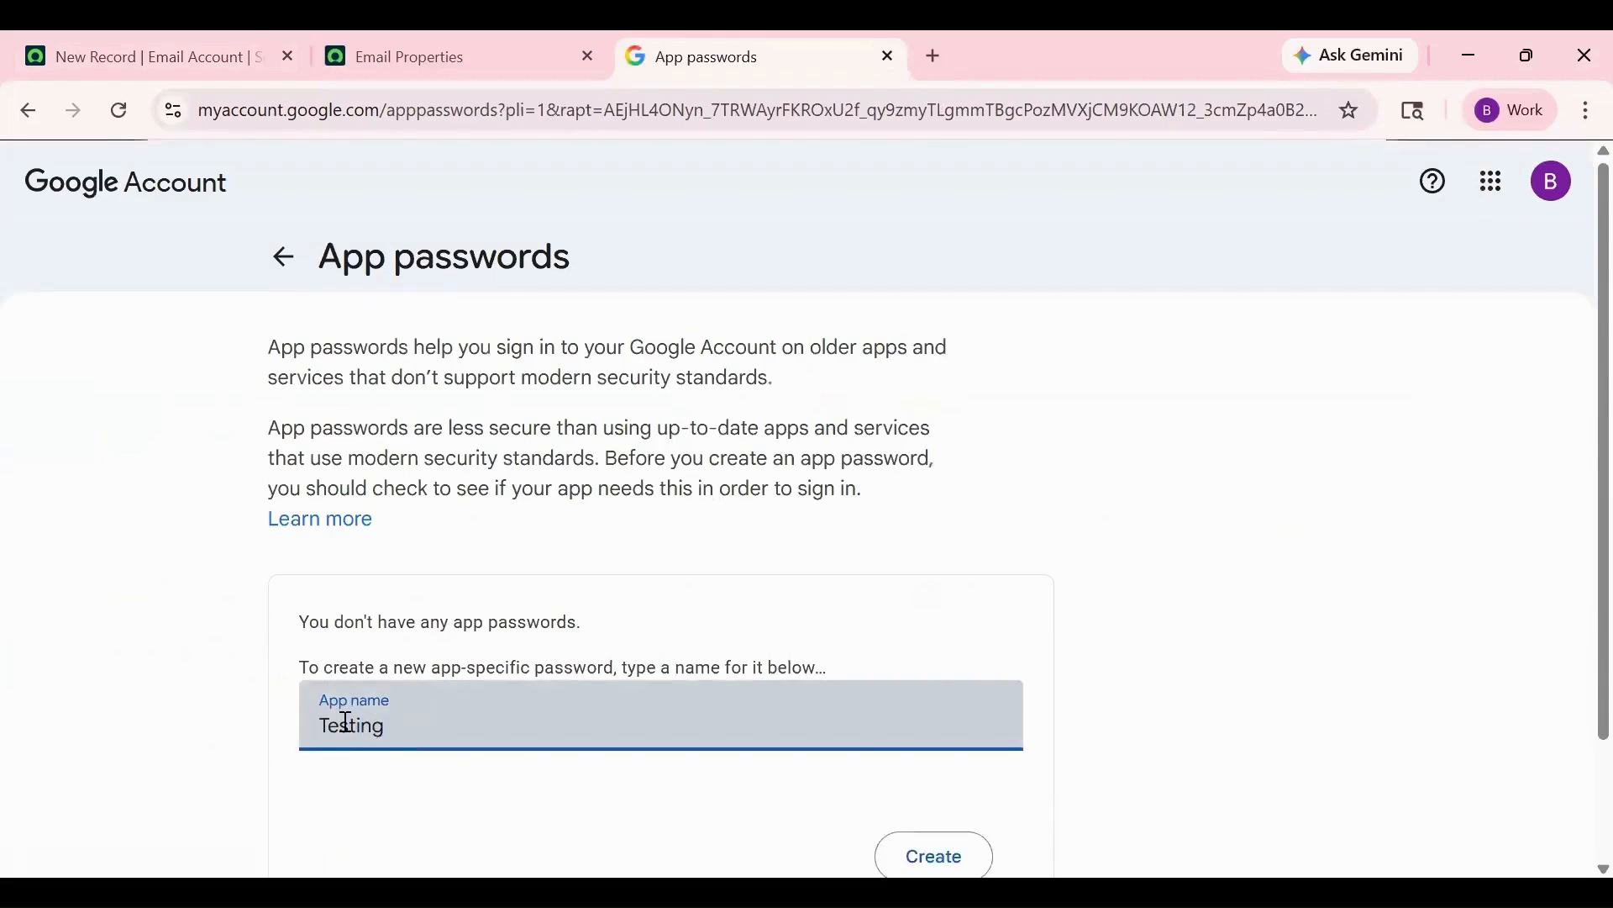
scroll(972, 738, down, 2)
click(952, 752)
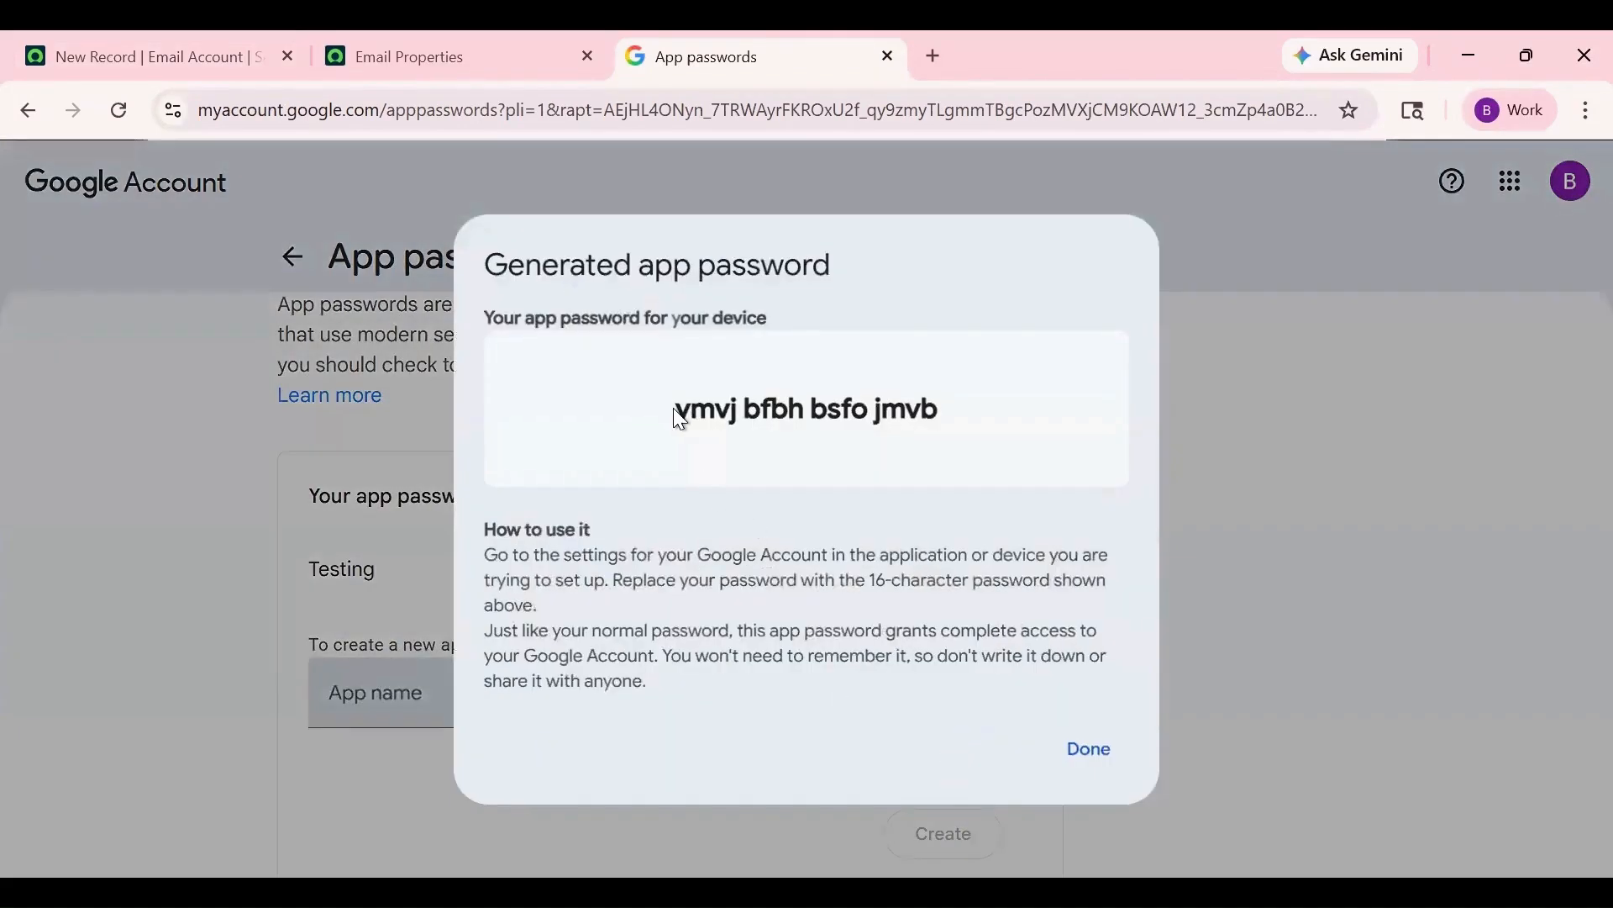
drag(681, 414, 1025, 420)
- Set the SMTP account's Connection Security to SSL/TLS
key(ctrl+1)
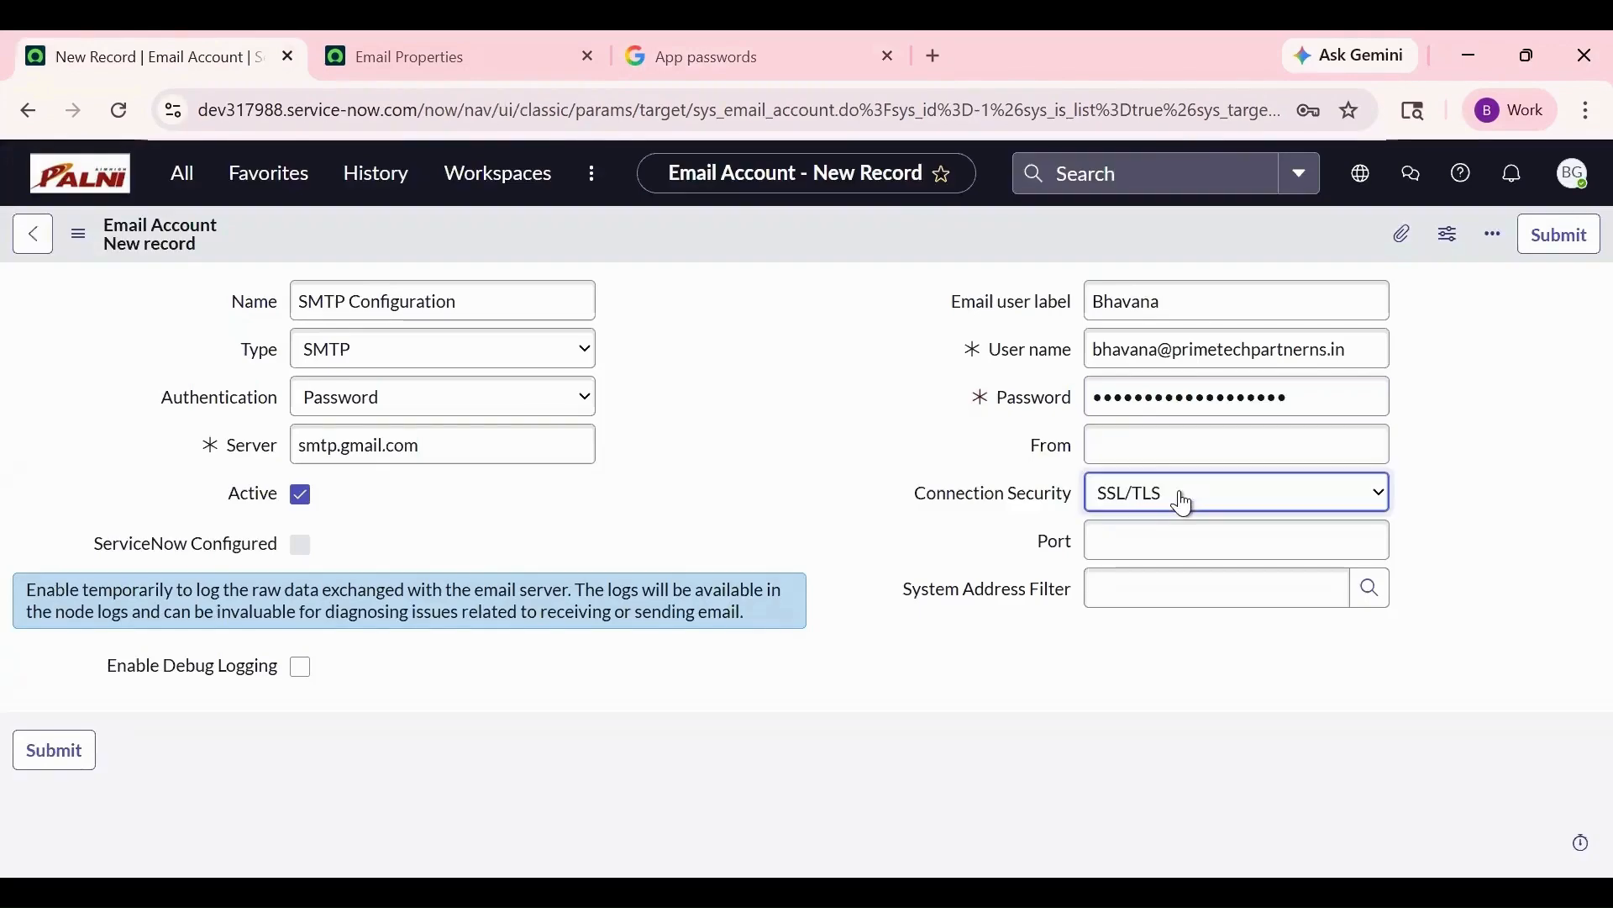
click(1182, 501)
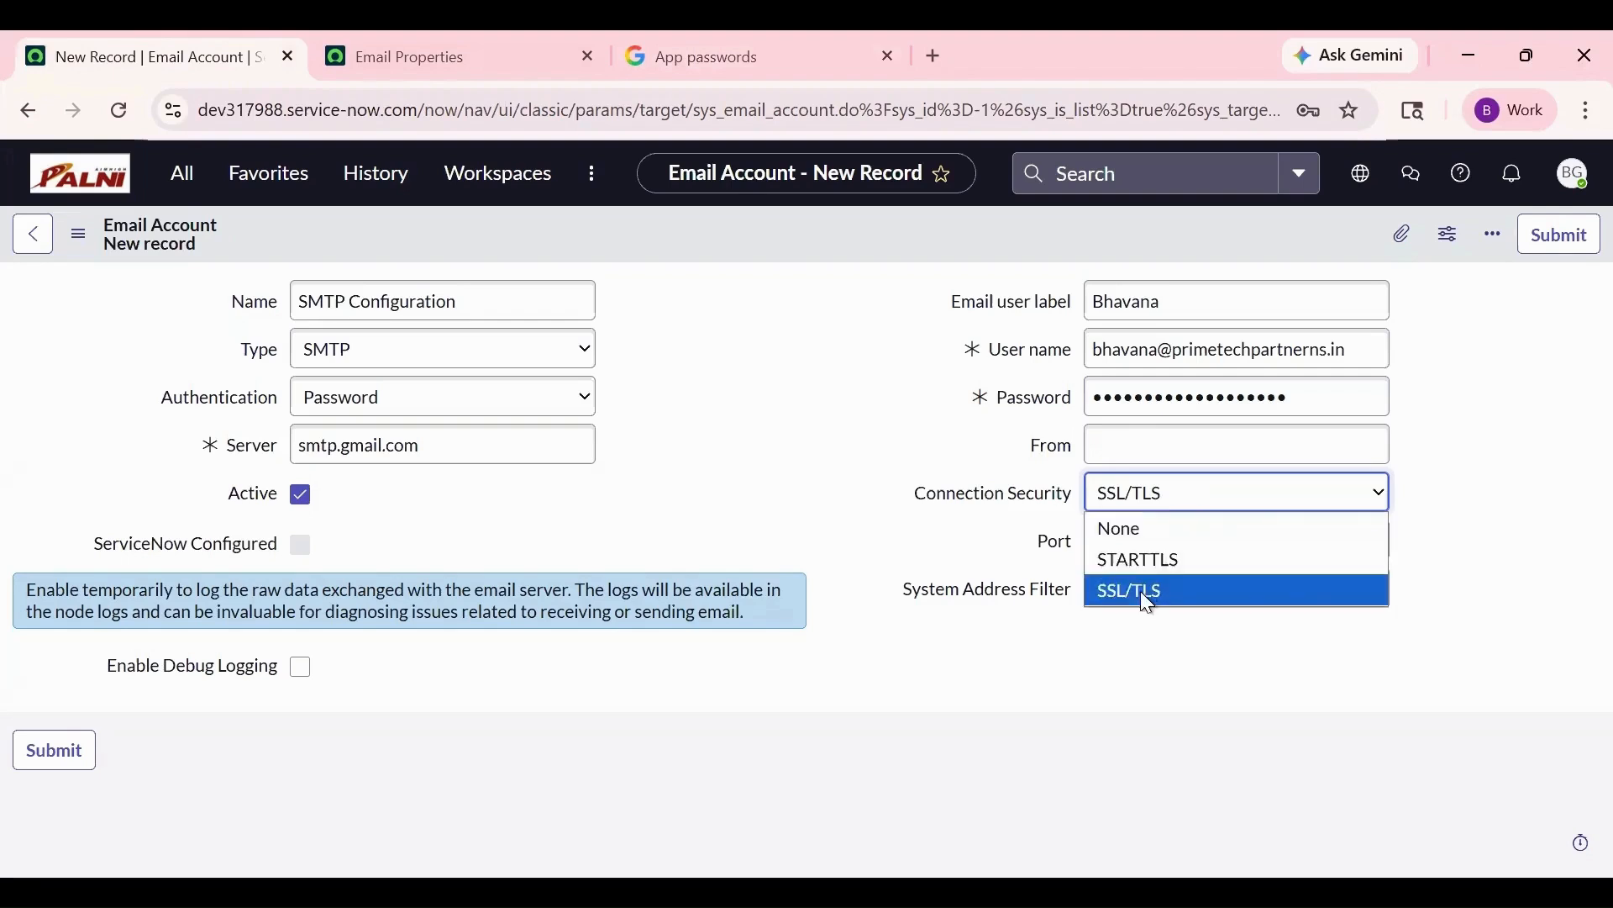
click(1140, 599)
click(1201, 542)
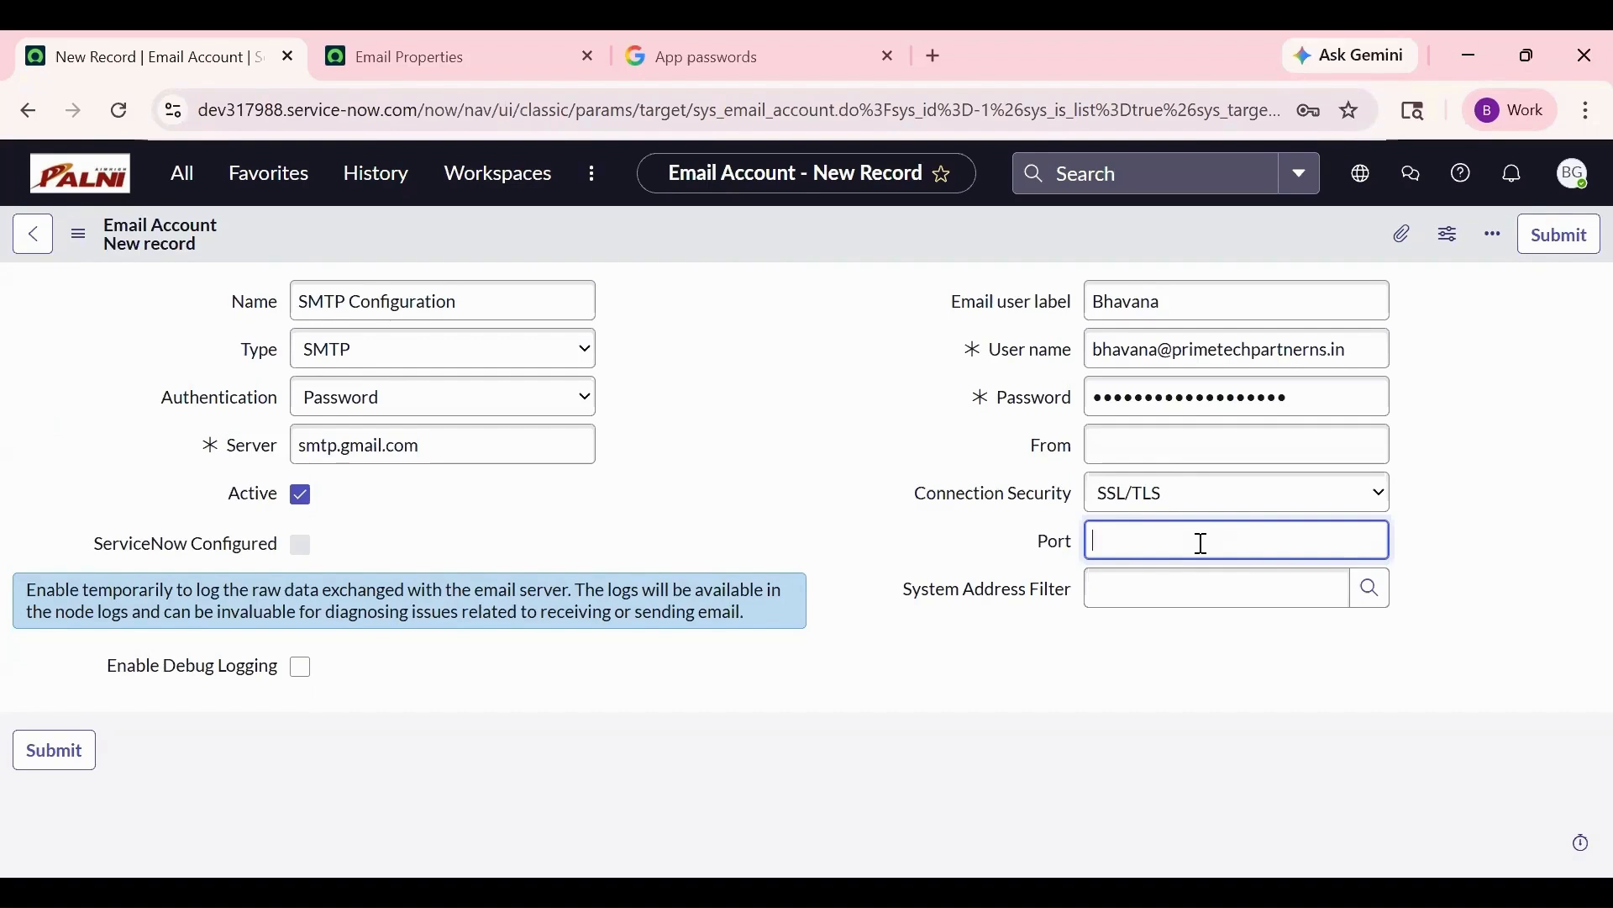
- Fill in the sender address, set port 465, and submit the SMTP account
click(1166, 437)
key(ctrl+v)
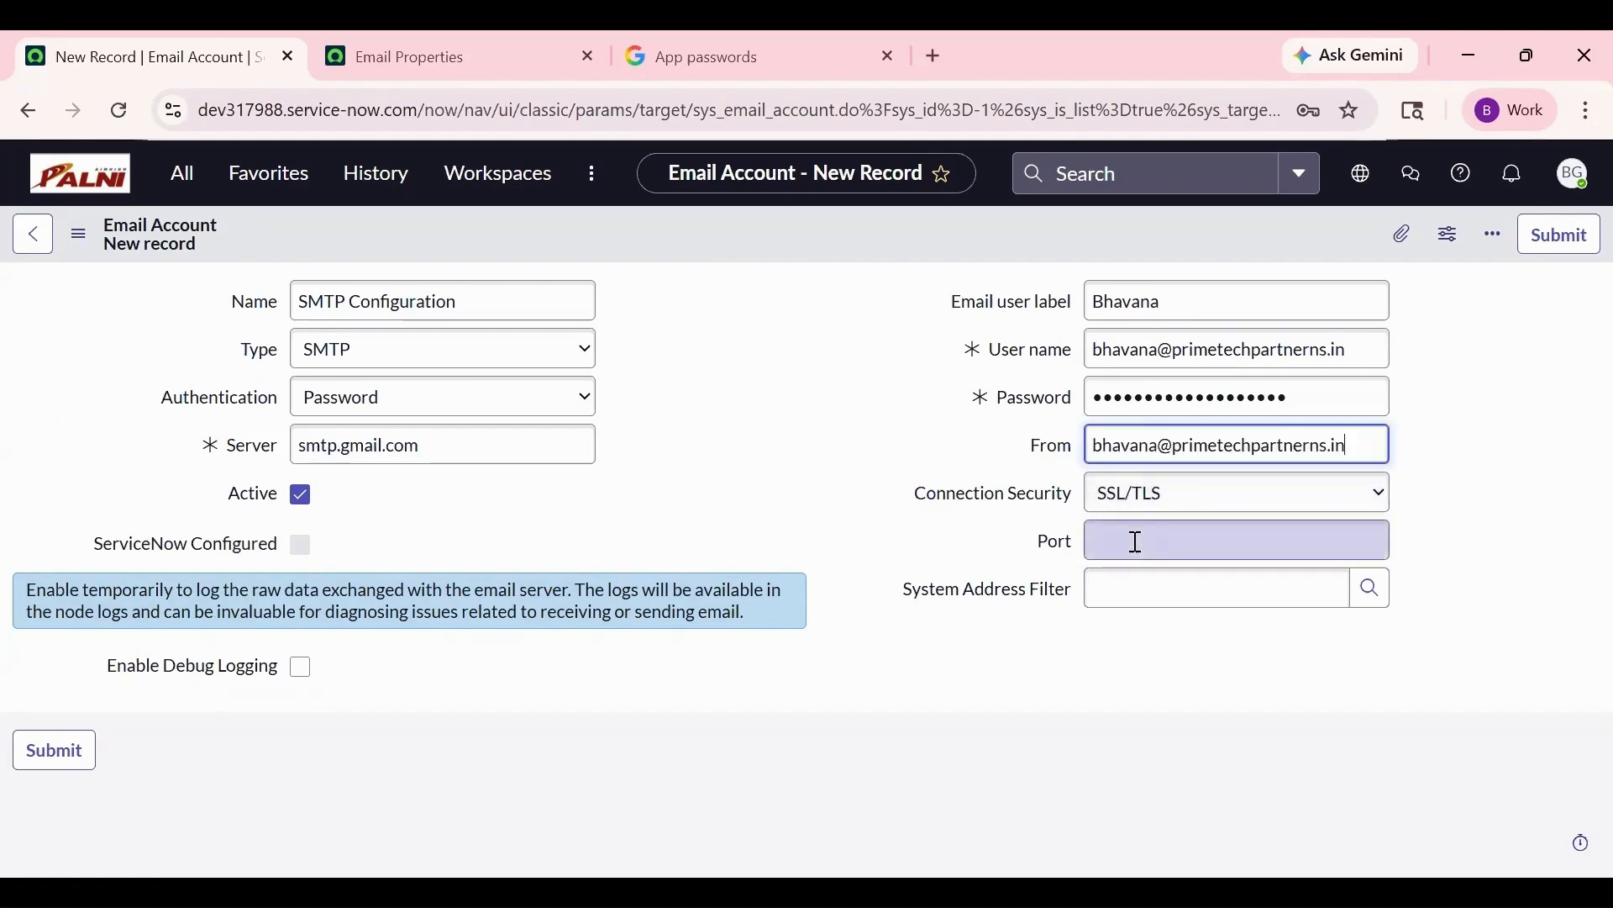
click(1135, 542)
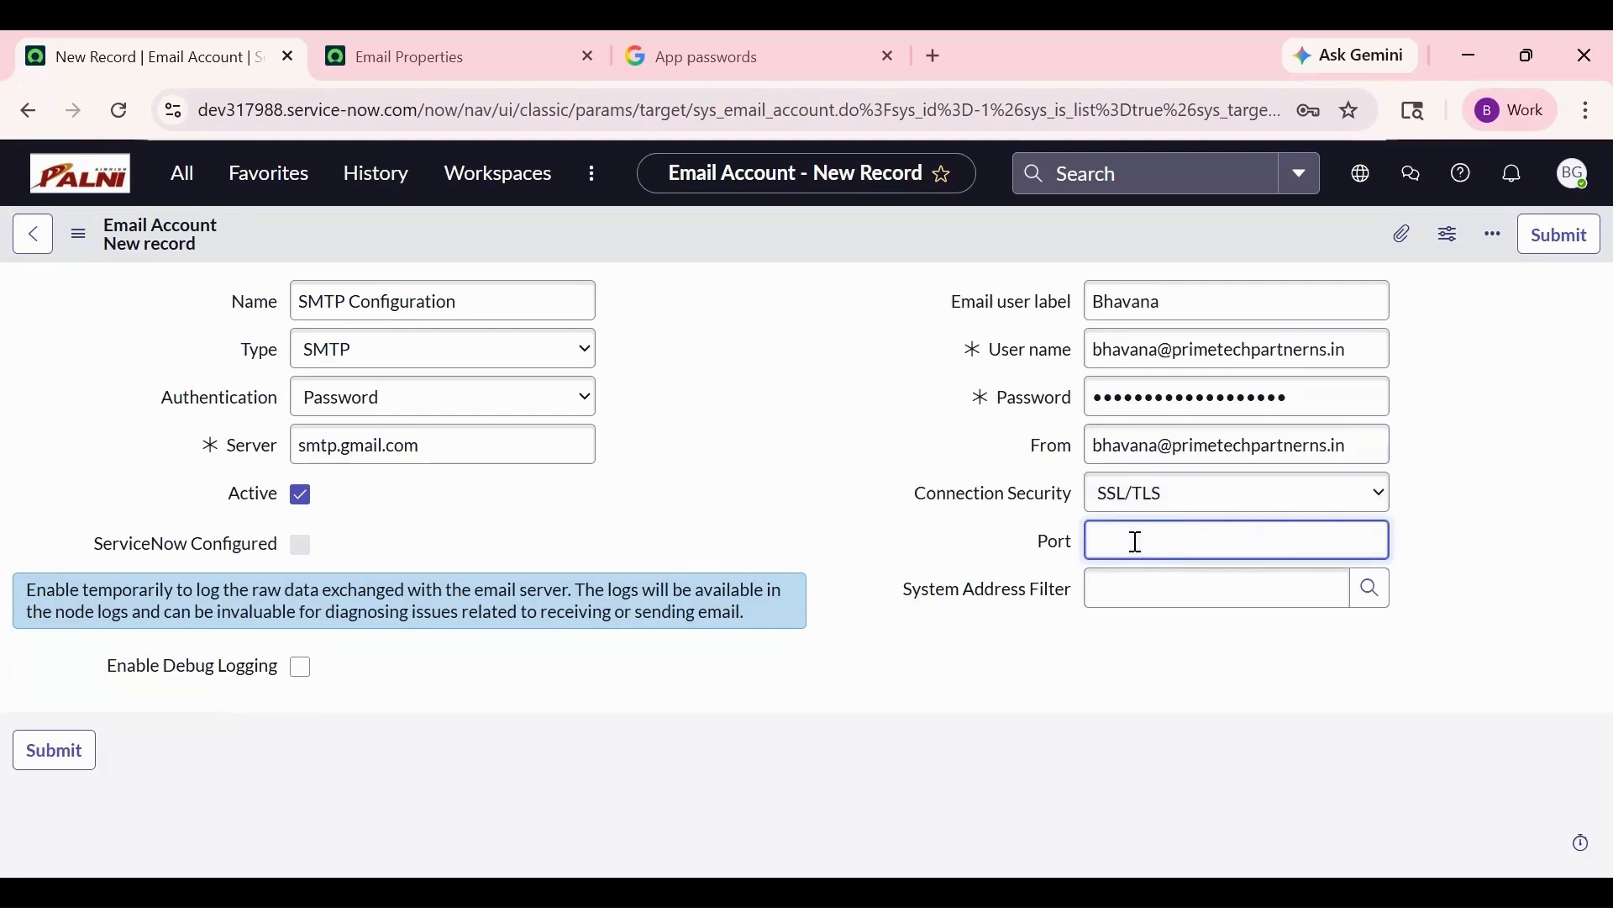
text(465)
click(1162, 664)
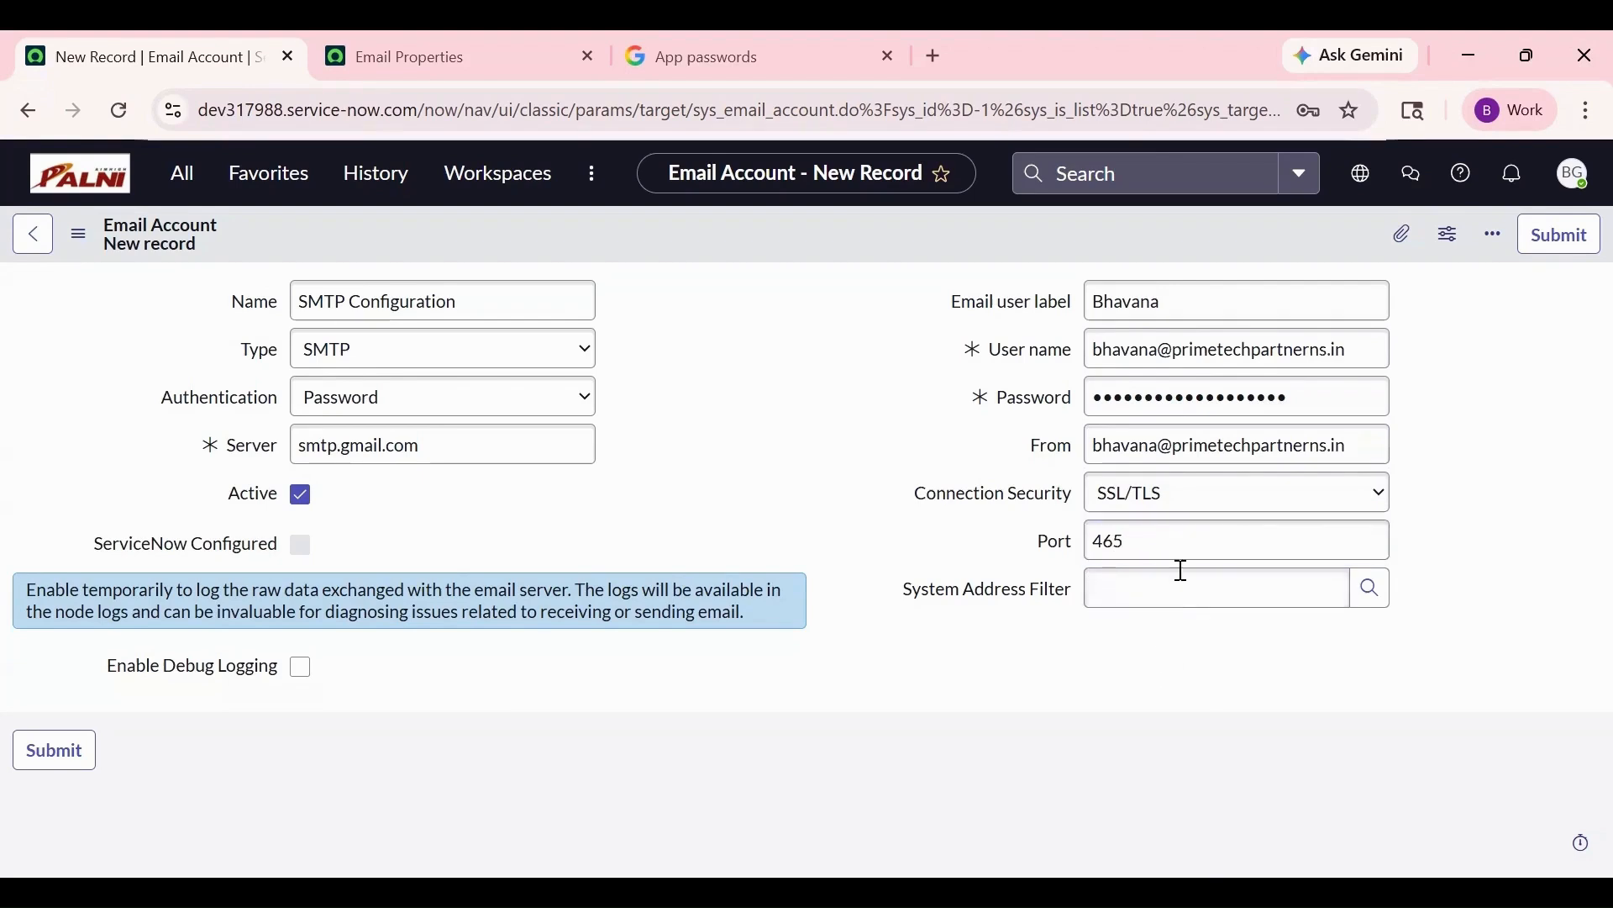
click(1573, 232)
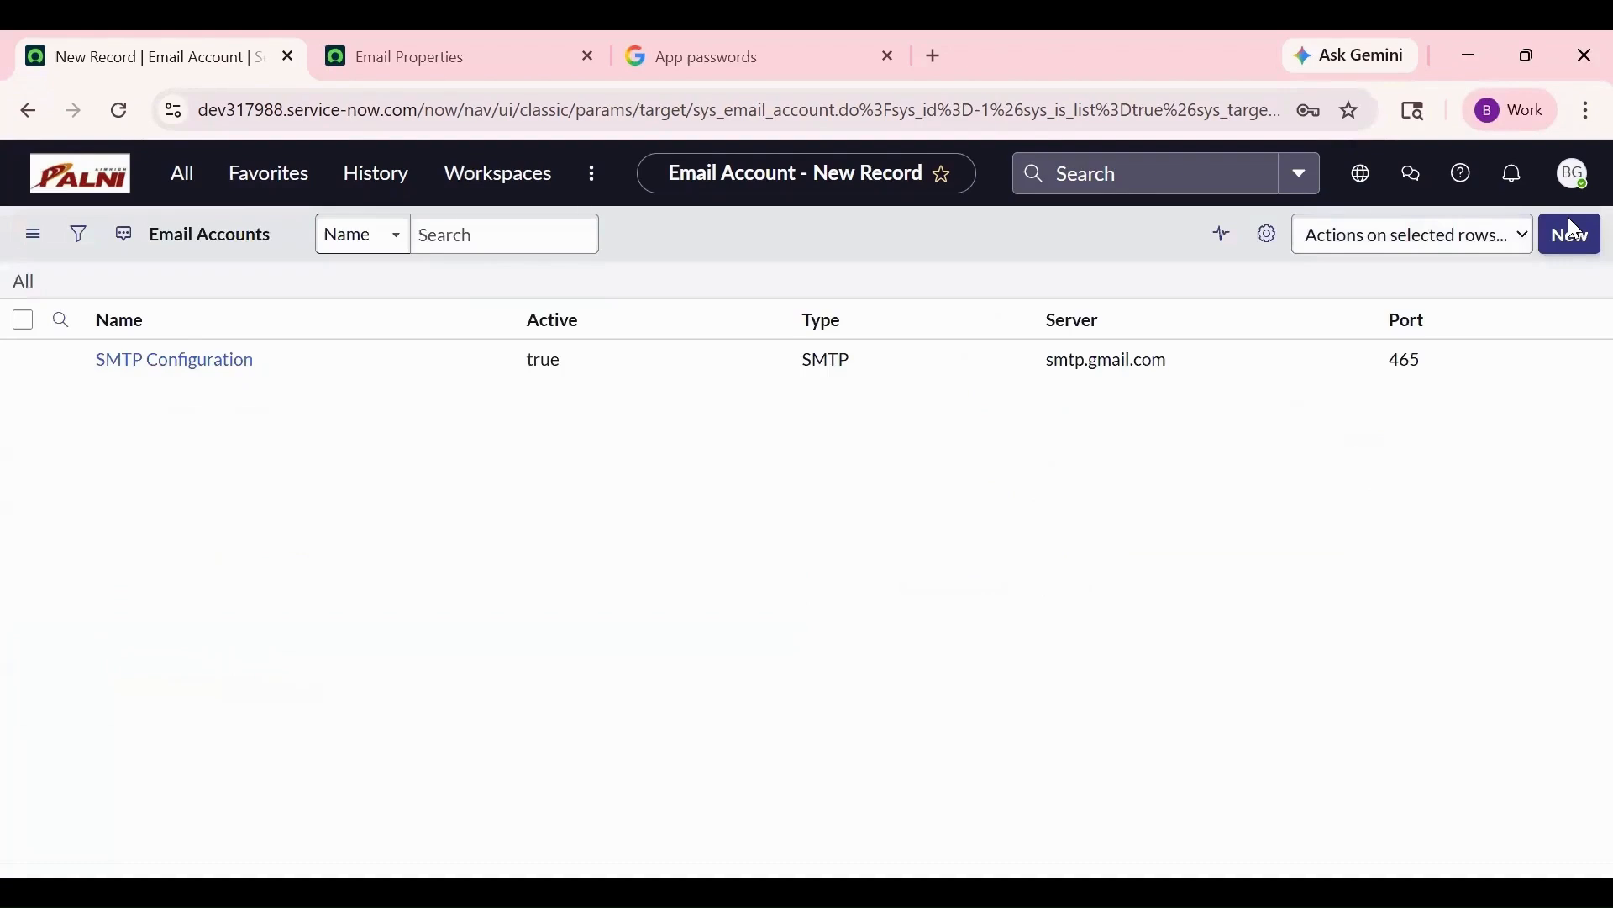
click(222, 417)
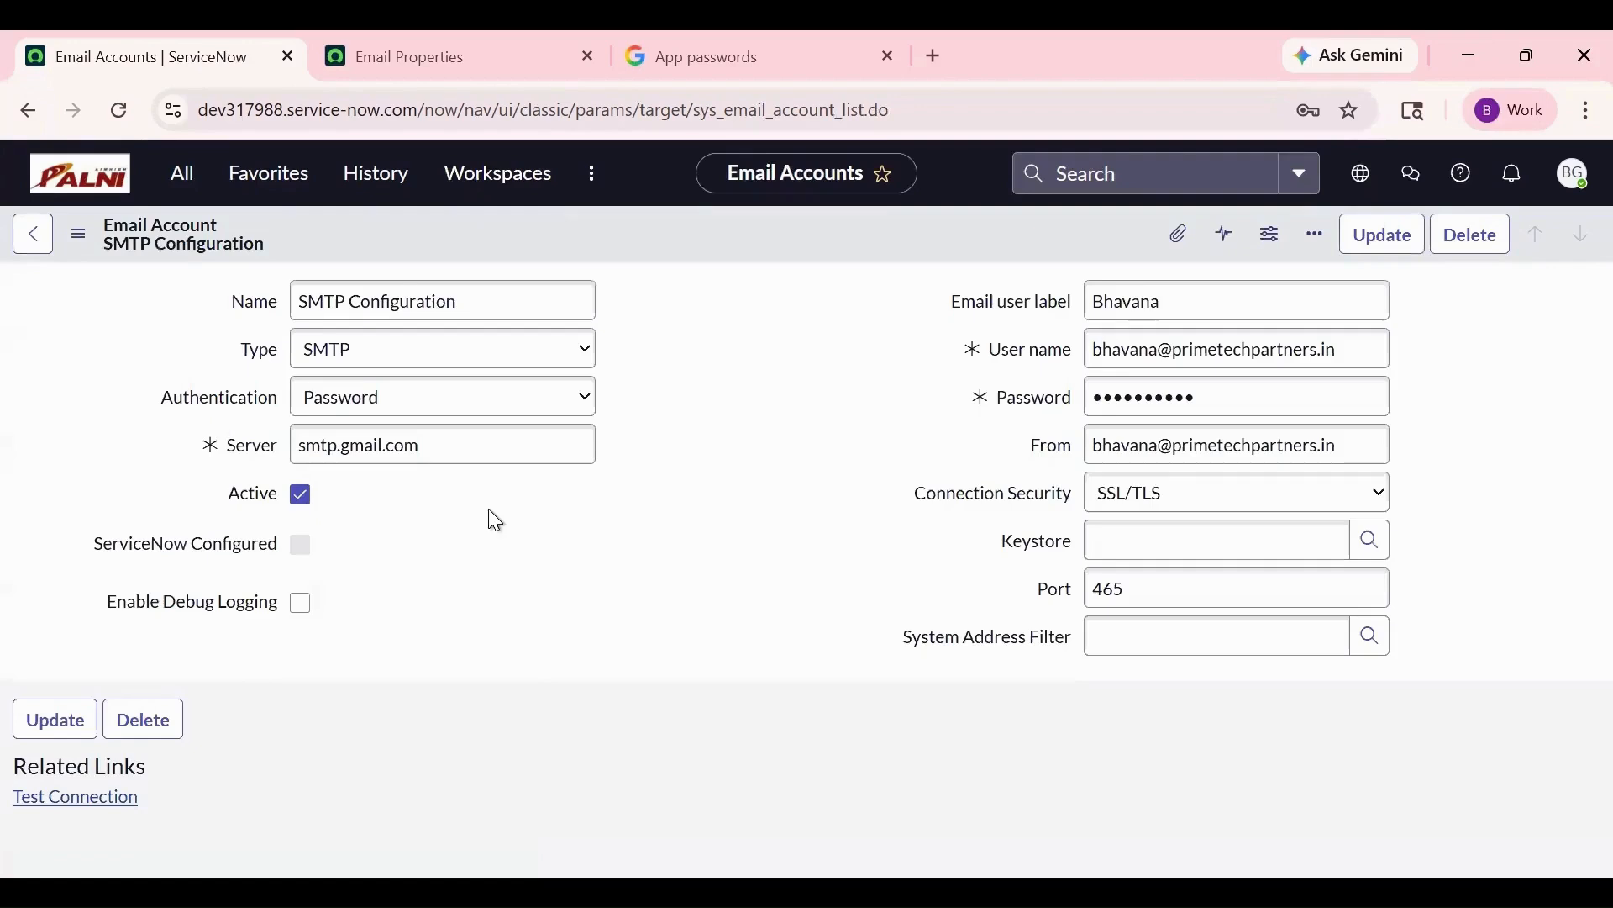
- Run Test Connection on SMTP Configuration and close the Connection Successful dialog
scroll(580, 676, down, 1)
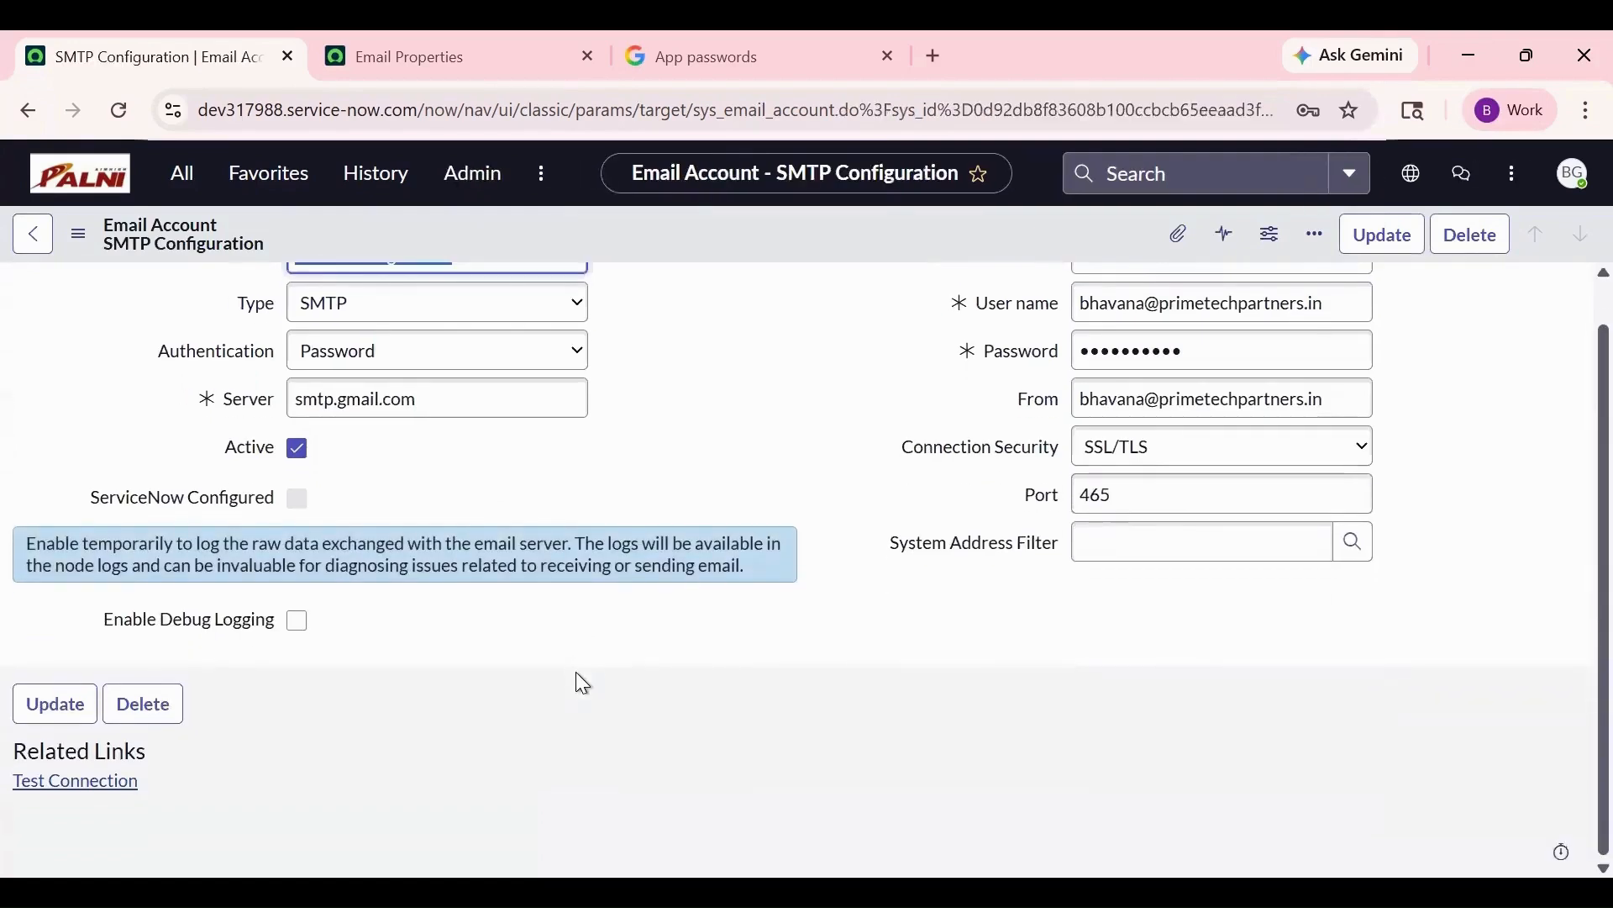
click(75, 781)
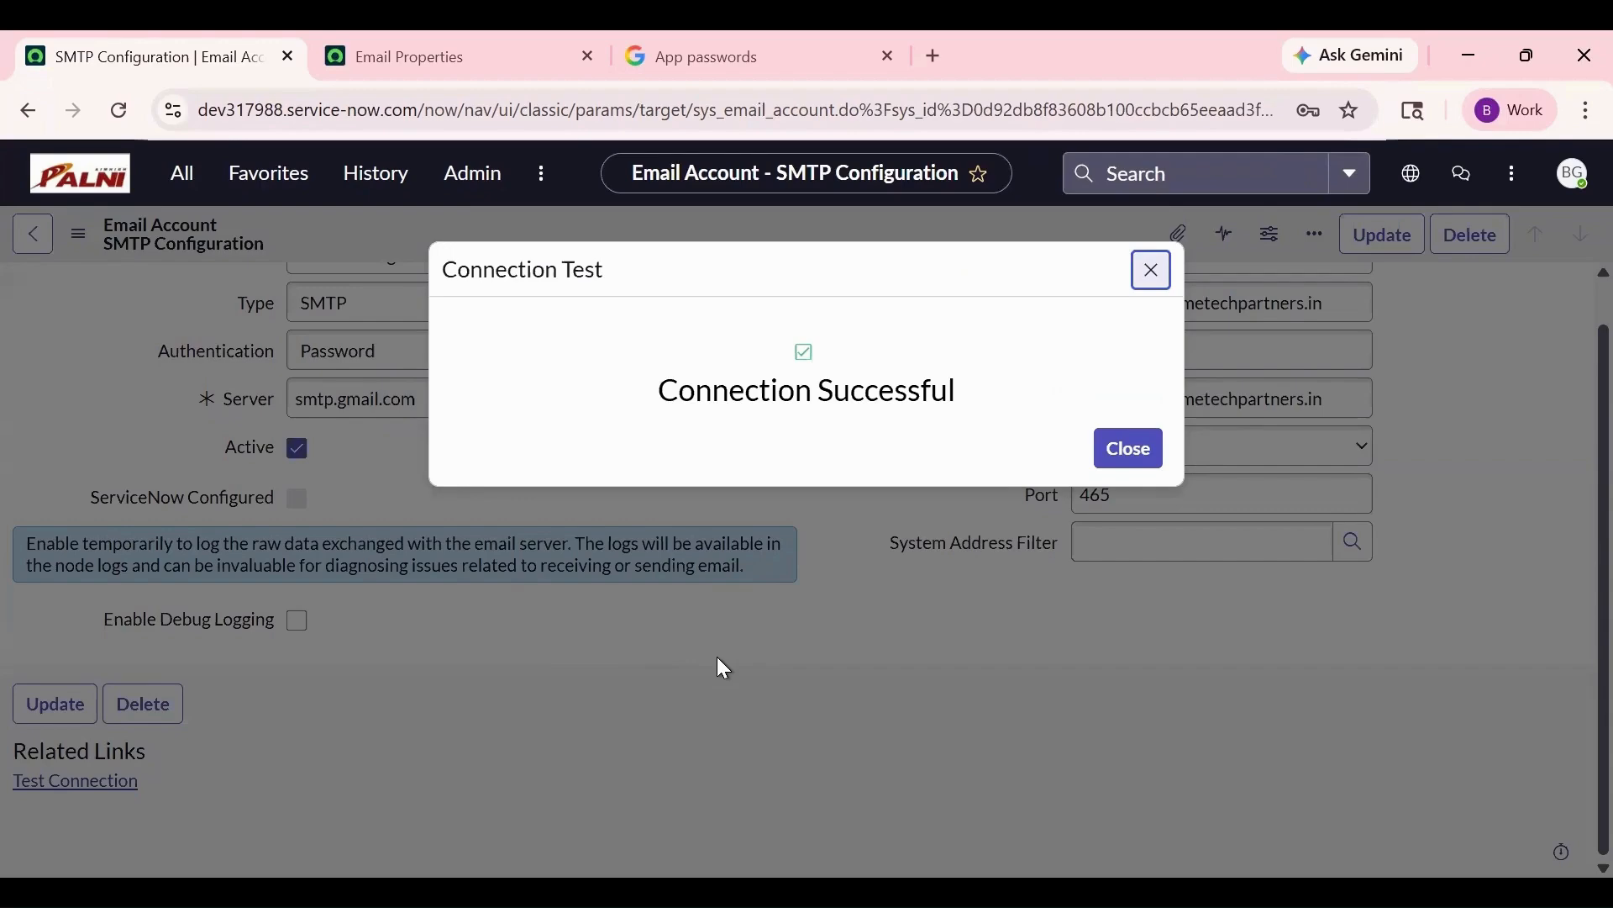
click(1128, 449)
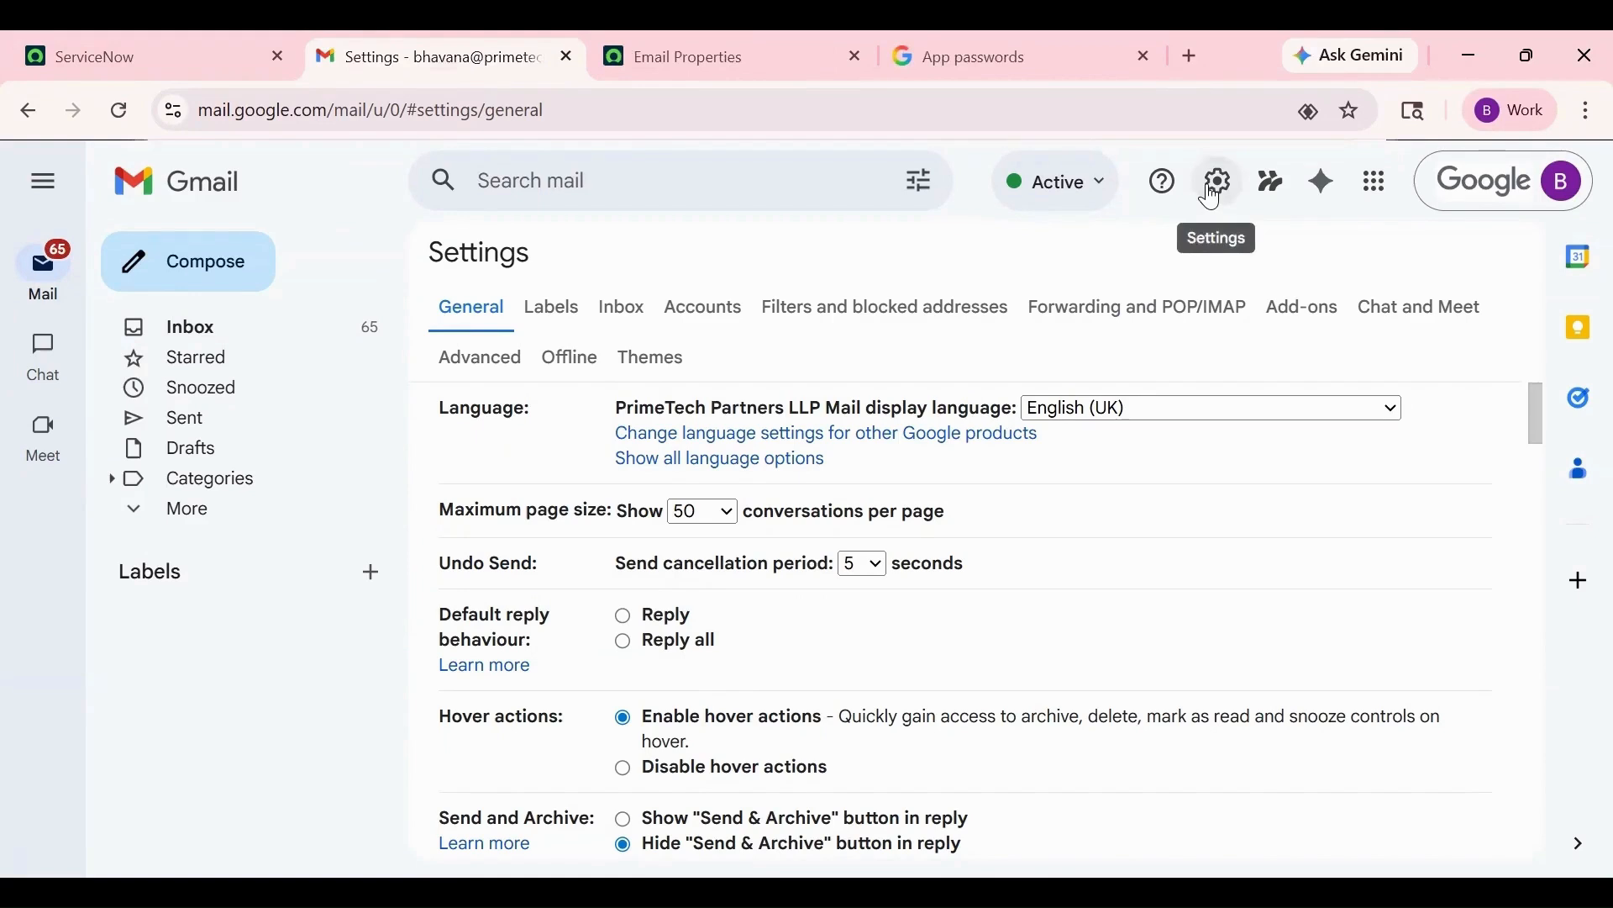
- In Forwarding and POP/IMAP, enable POP for mail arriving from now on, save, and return to ServiceNow
click(1141, 304)
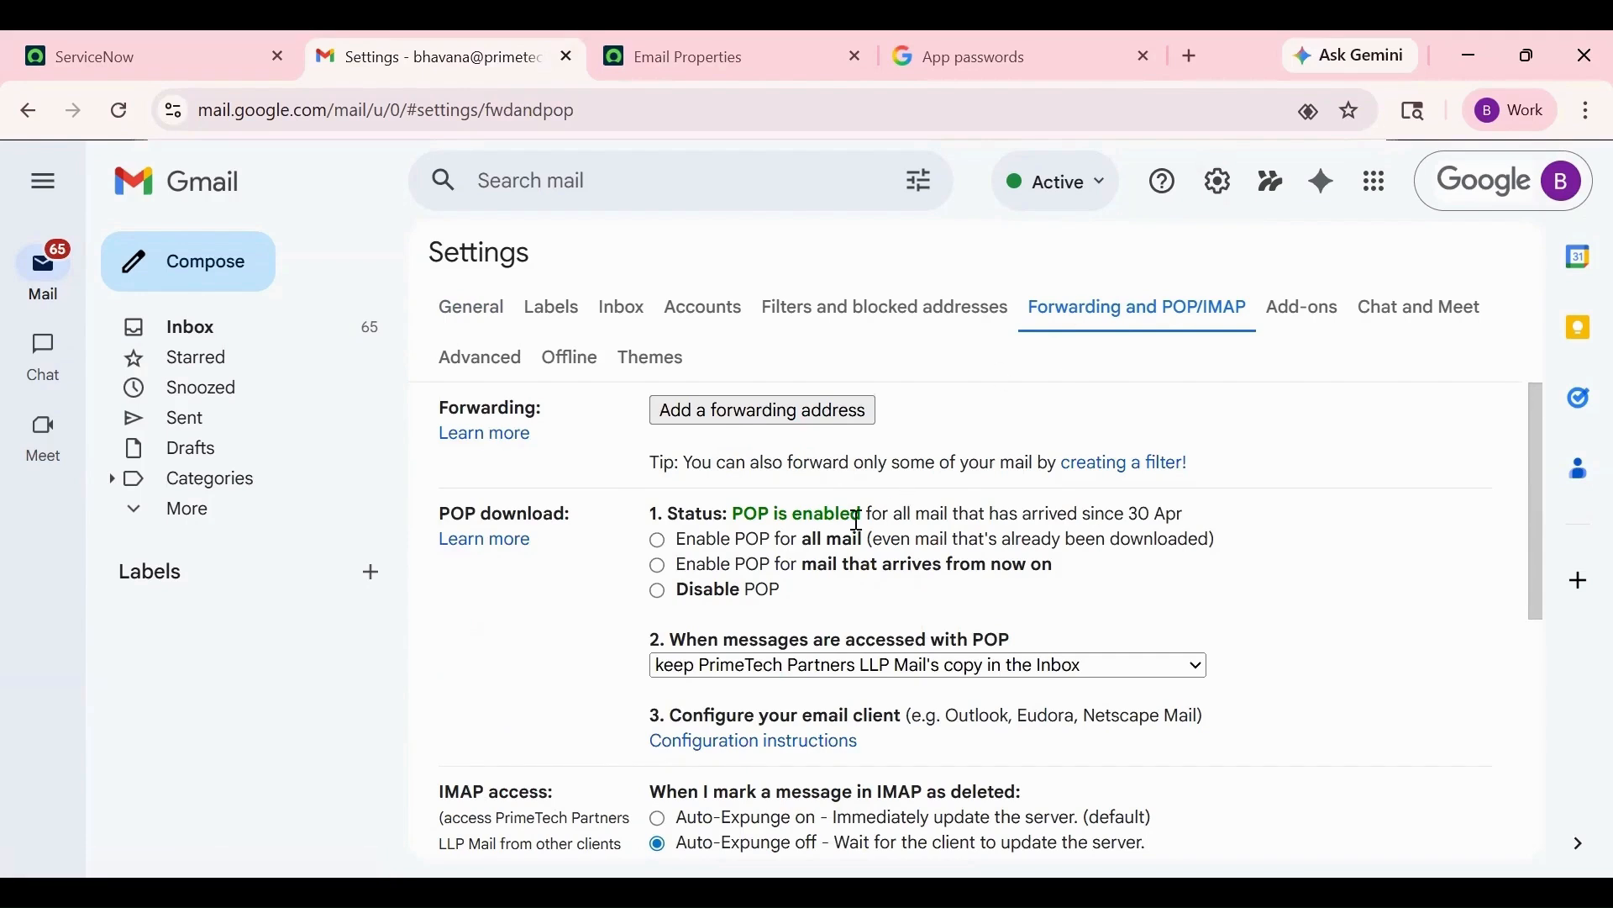
click(661, 570)
scroll(1098, 565, down, 5)
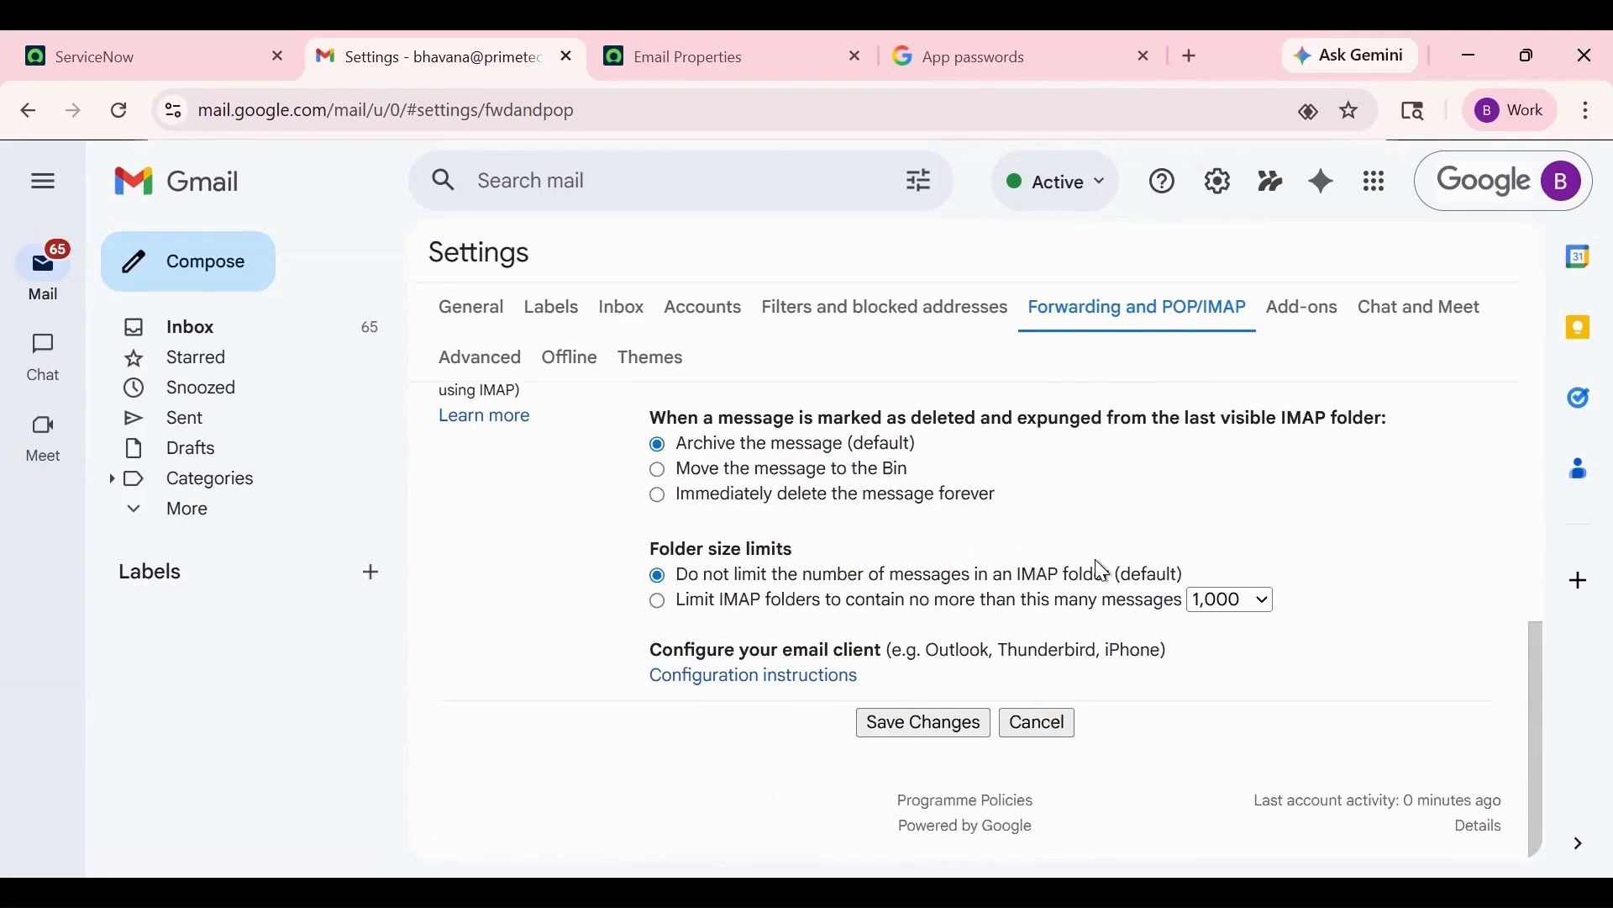
click(921, 721)
click(151, 57)
double_click(223, 383)
- Start another new record from the Email Accounts list
click(188, 174)
text(email accounts)
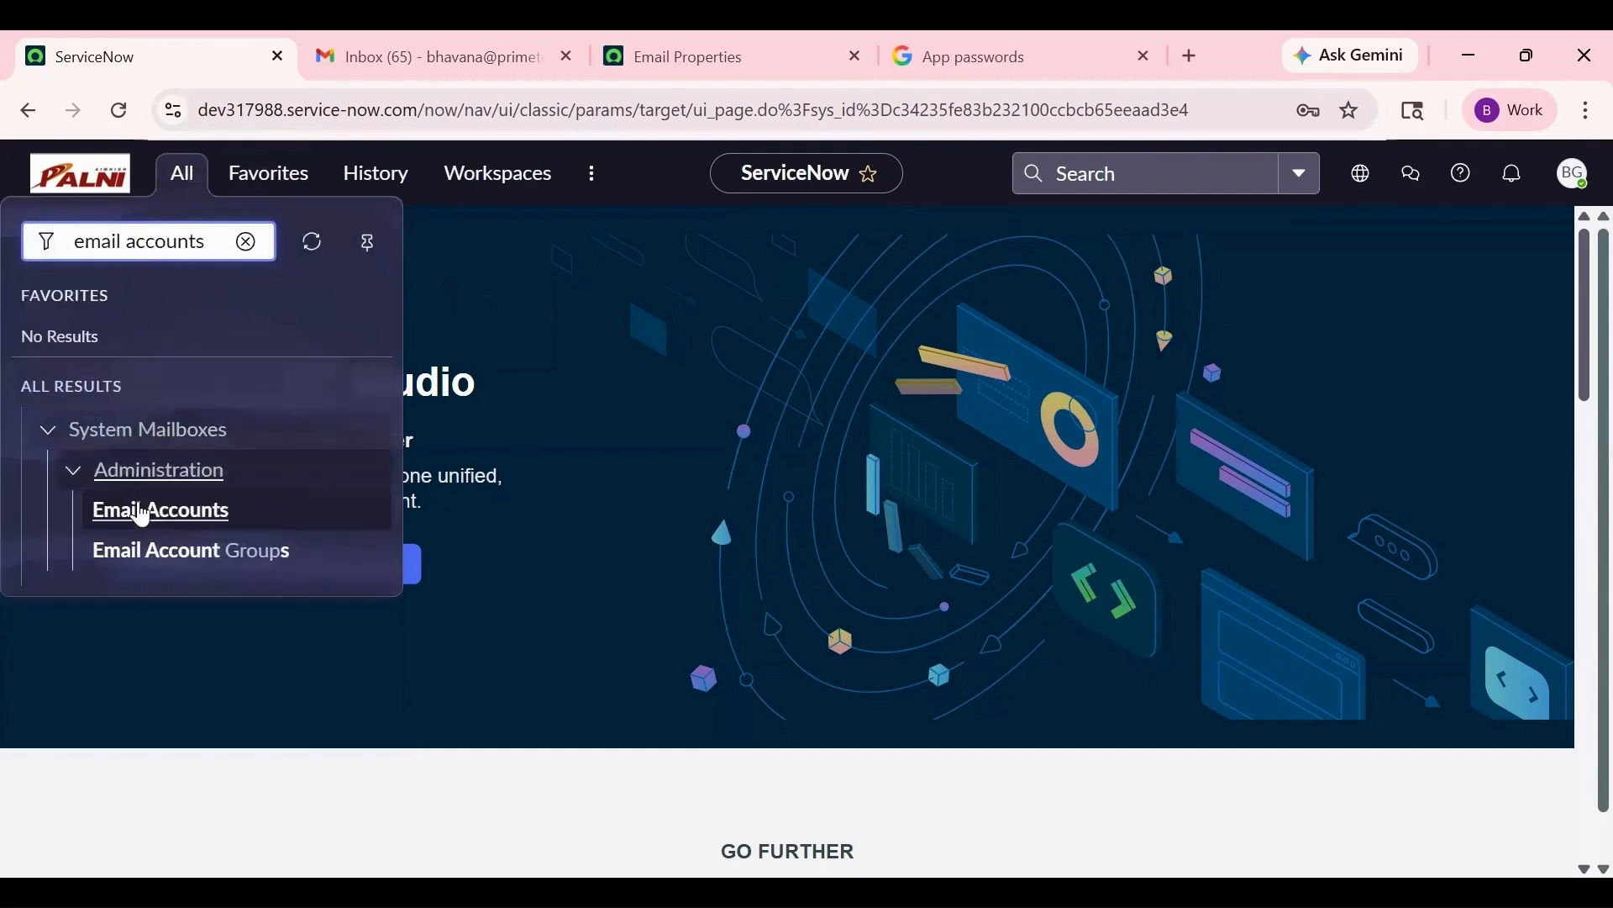
click(138, 512)
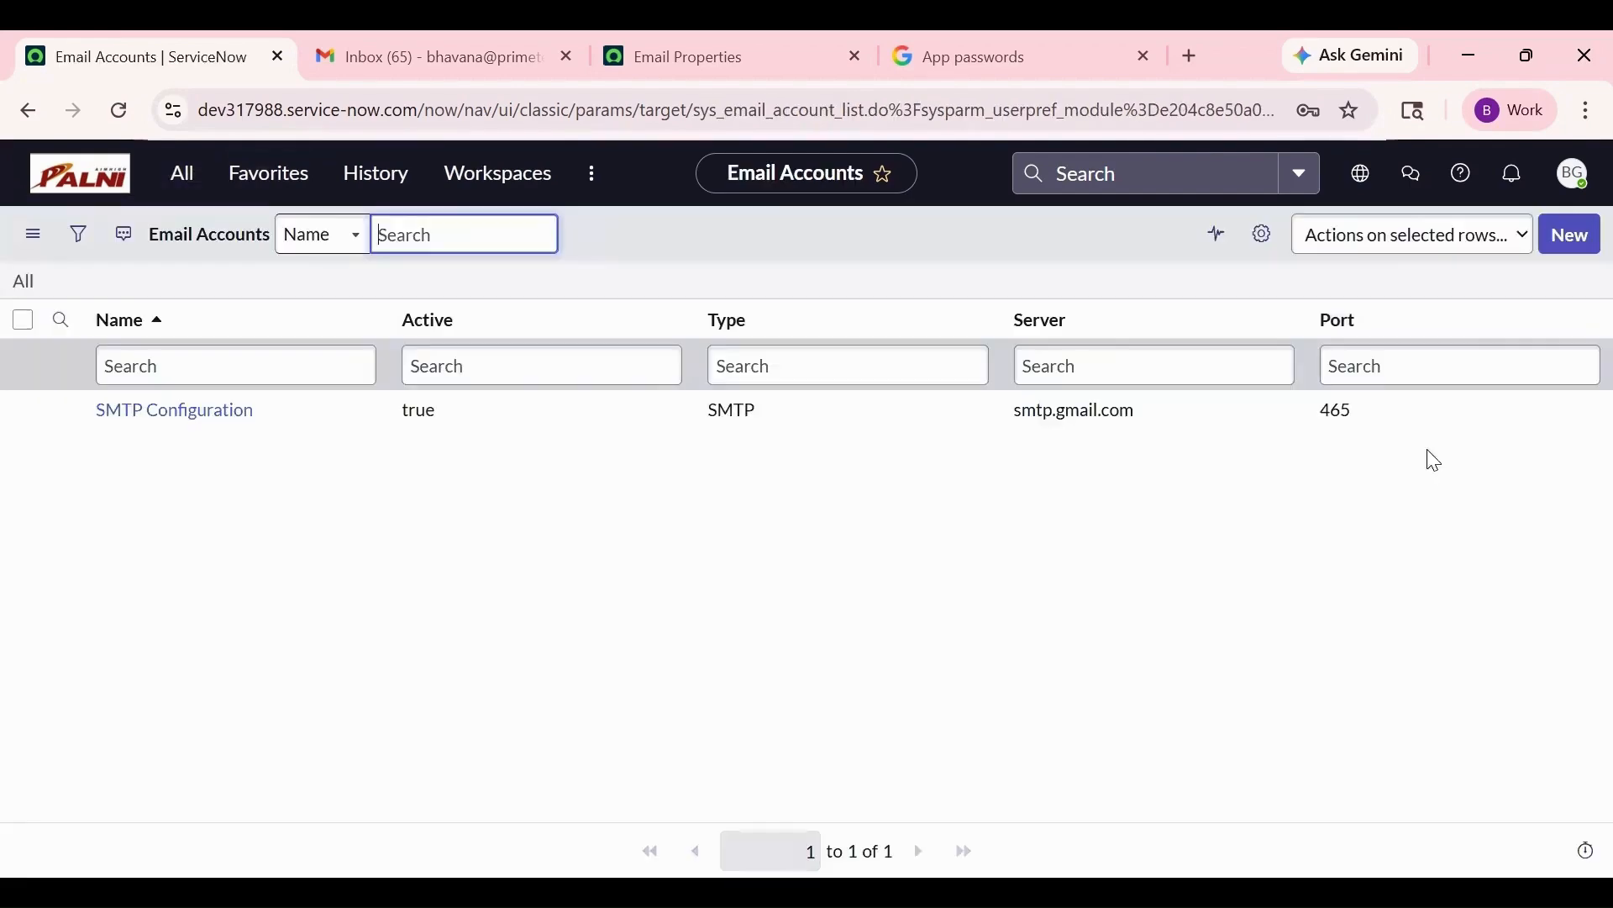
click(1568, 236)
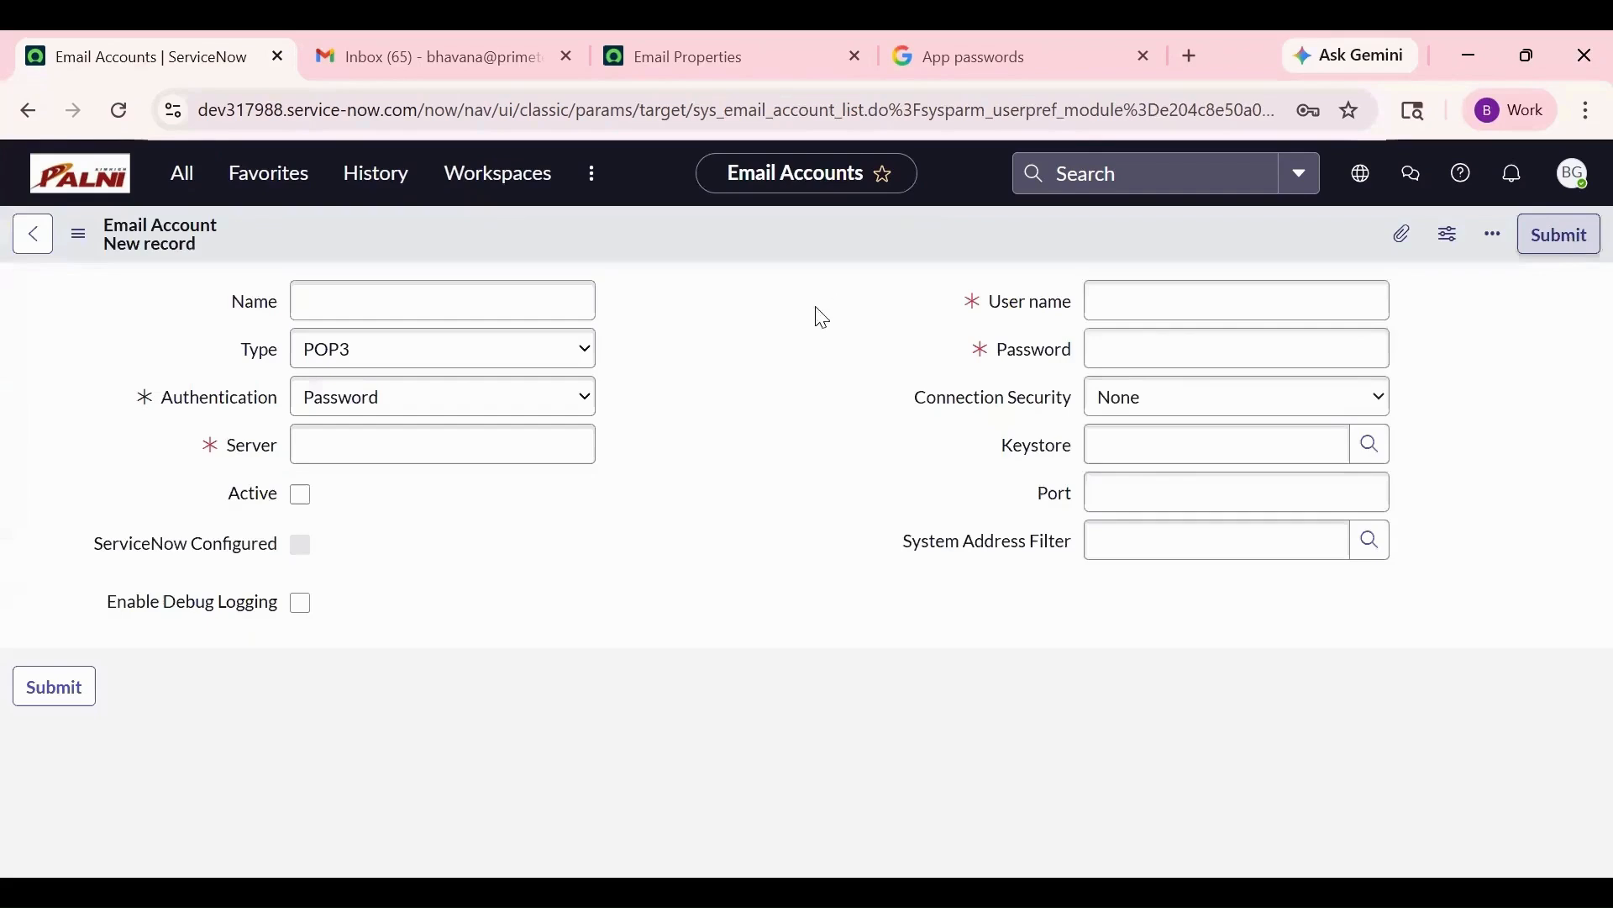
- Name the account 'POP3 Configuration', type POP3, server pop.gmail.com, and mark it Active
click(523, 295)
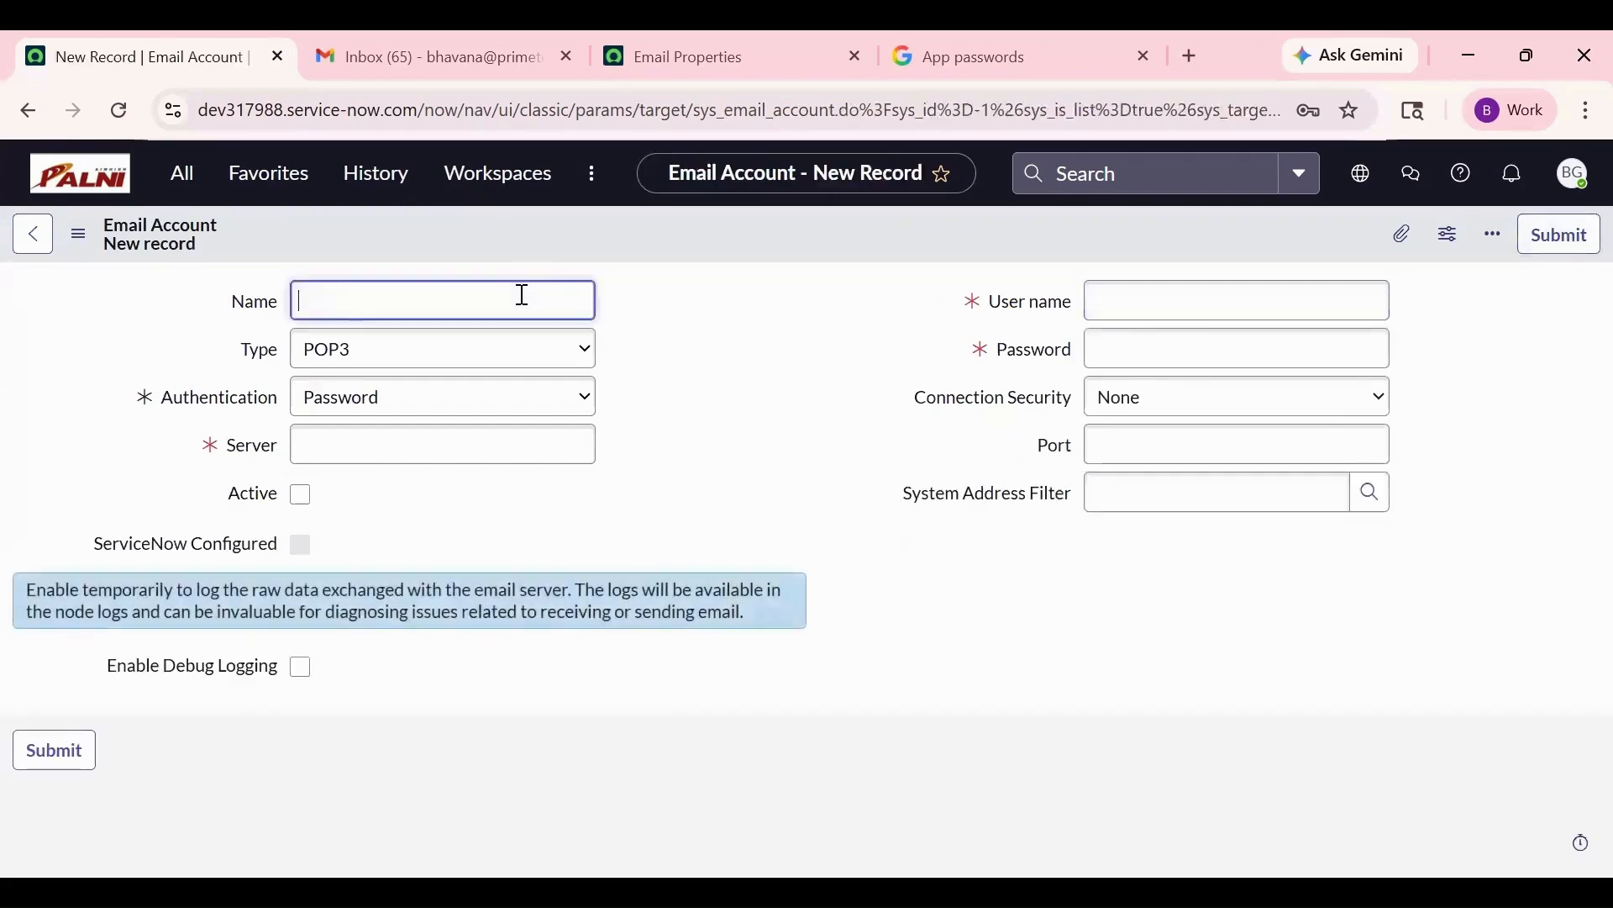
text(POP3 Configuration)
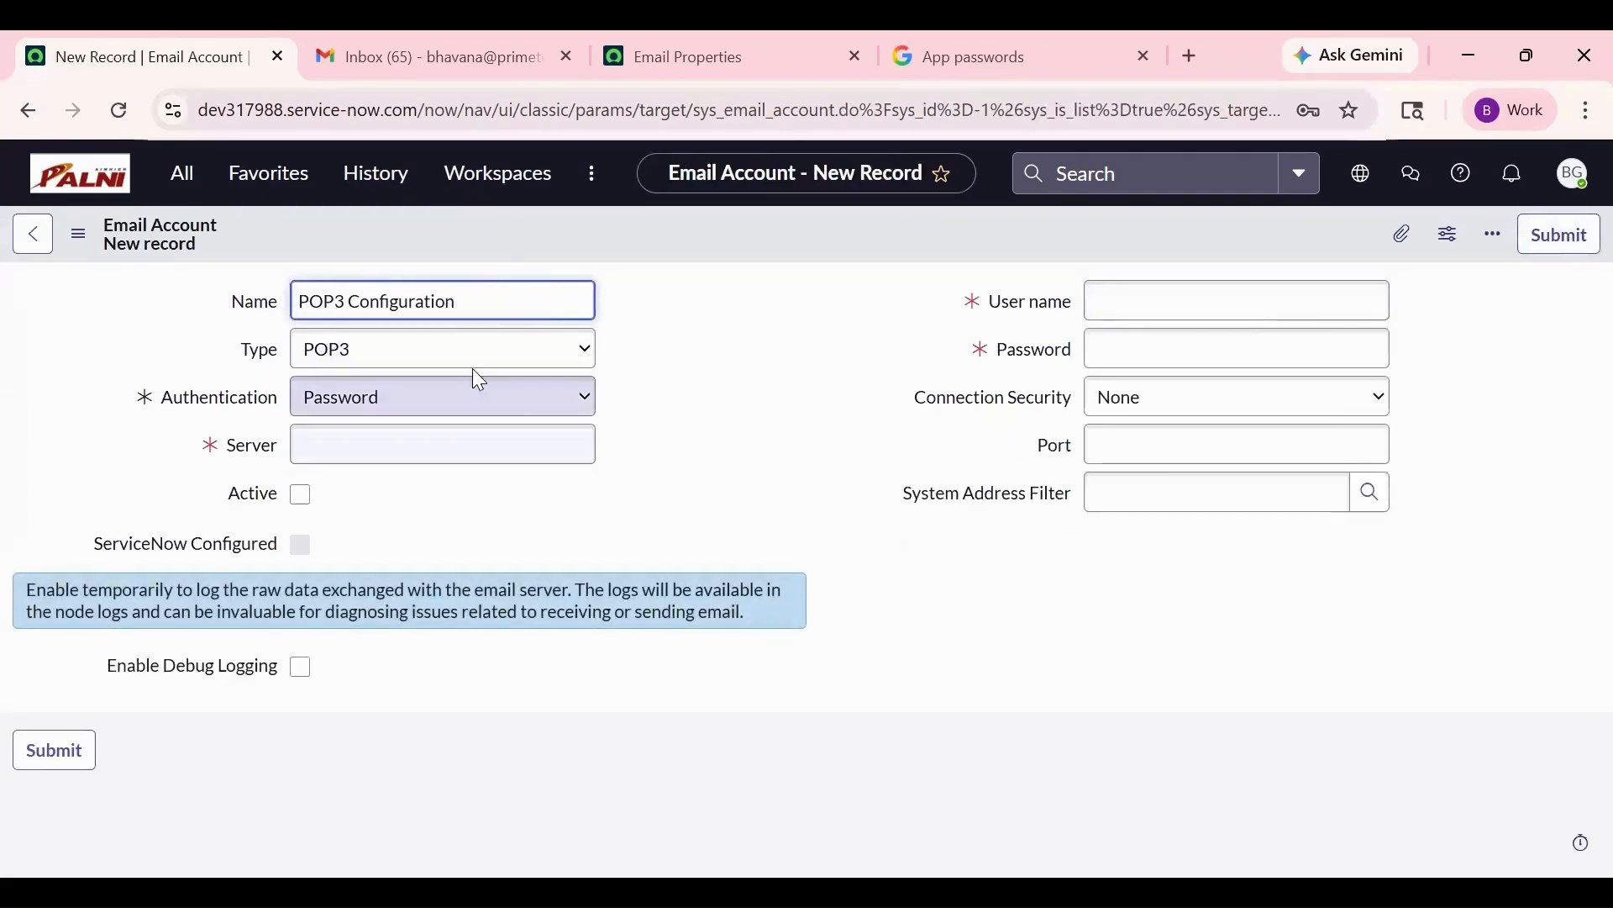
click(477, 372)
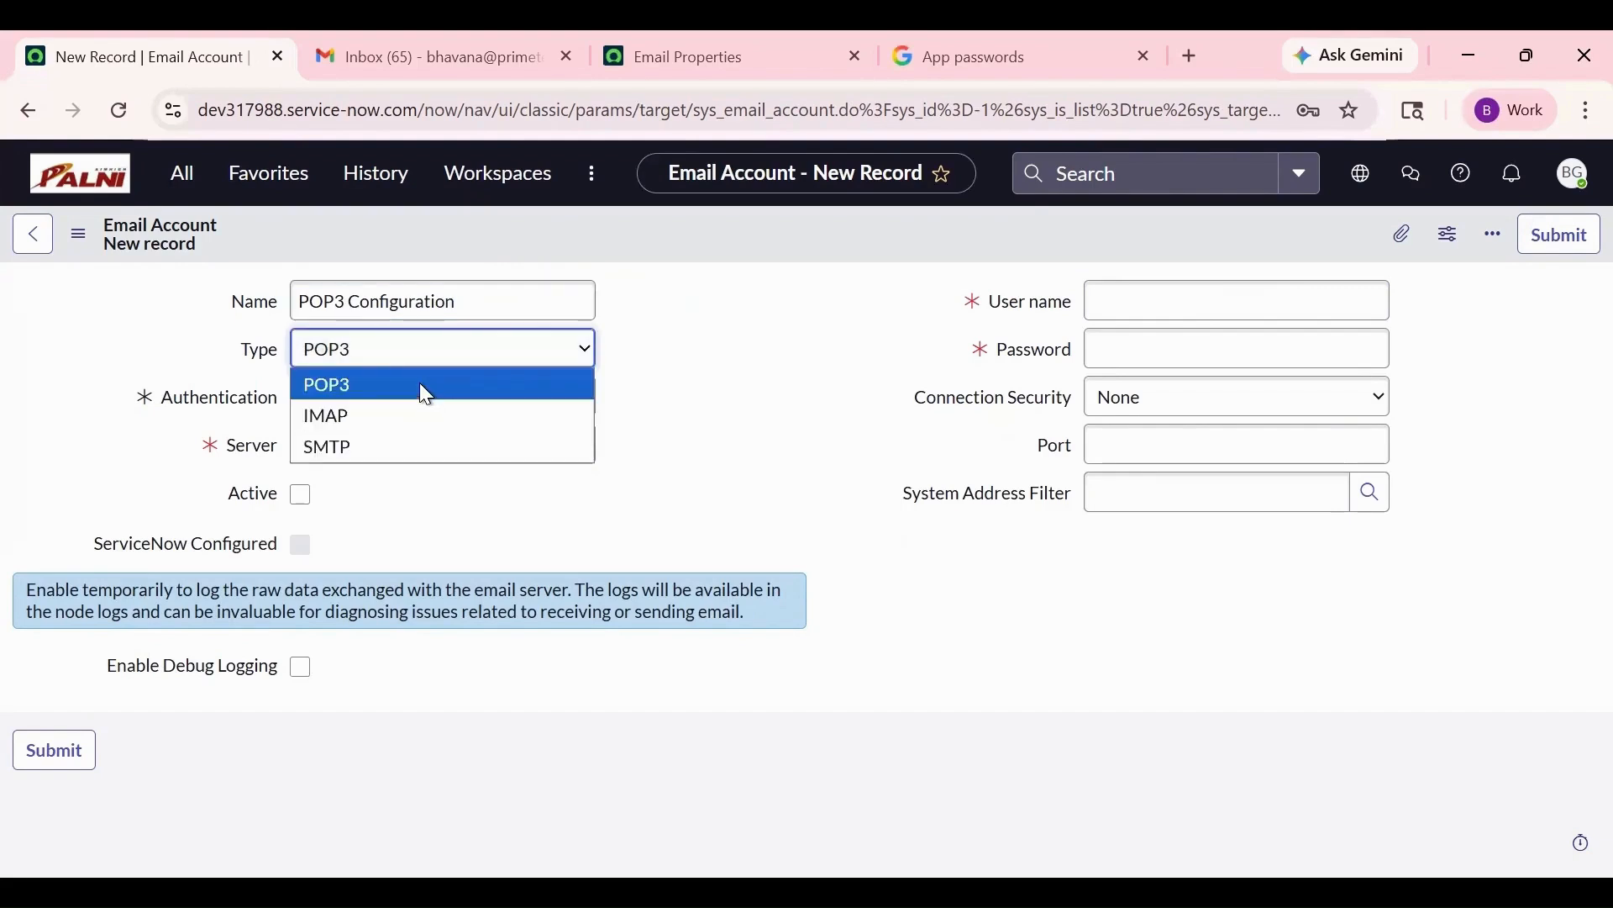
click(420, 381)
click(383, 448)
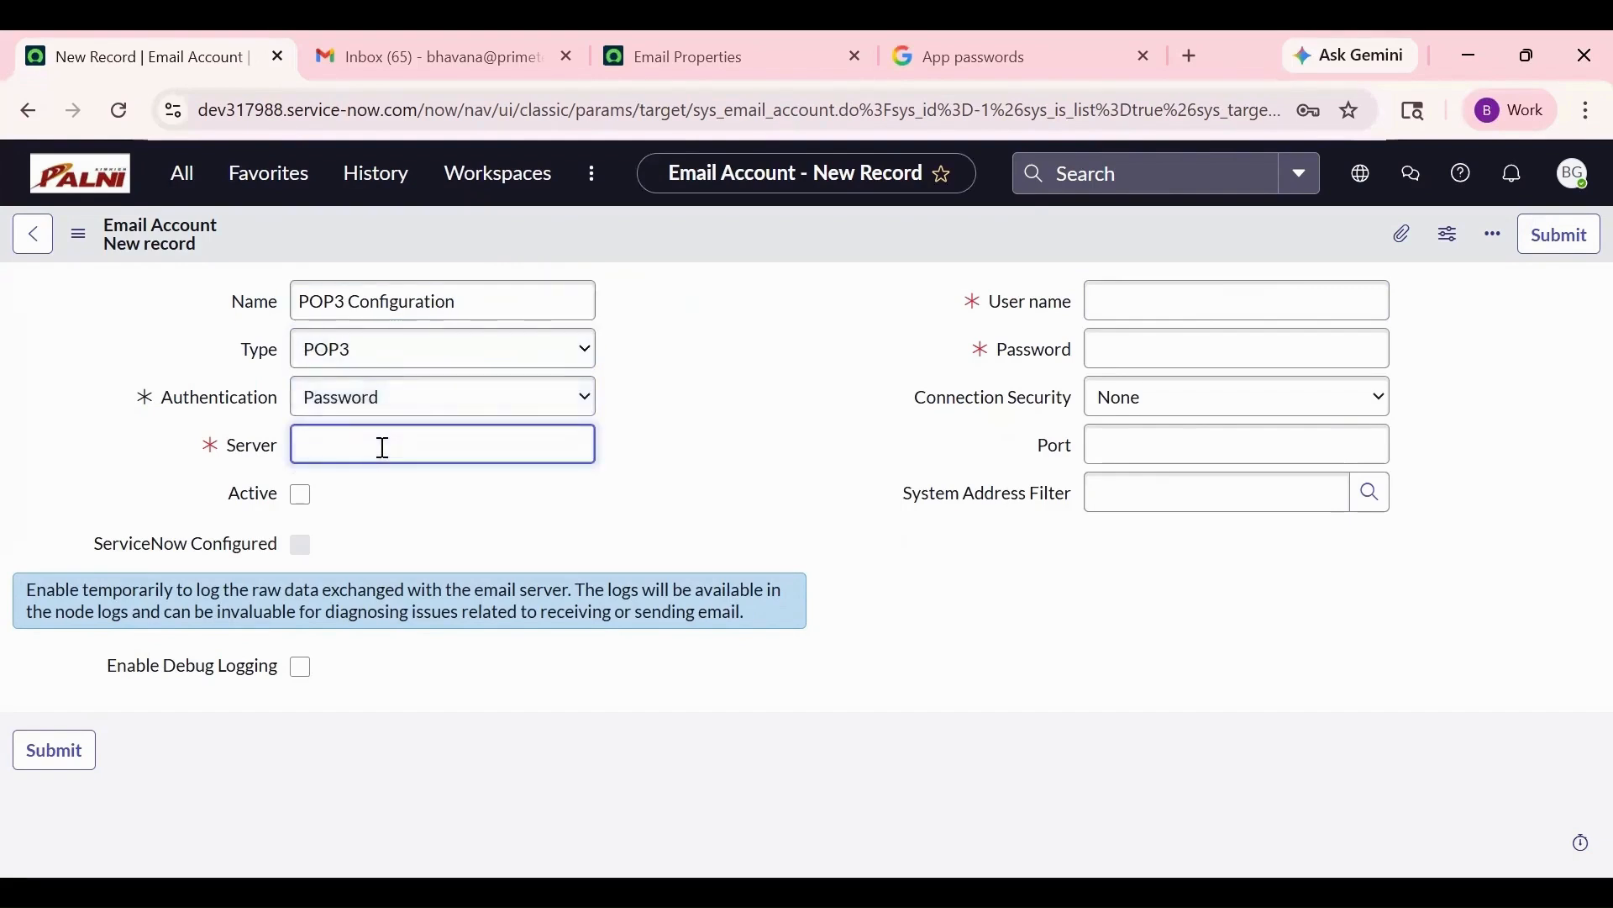
text(pop.gmail.com)
click(508, 507)
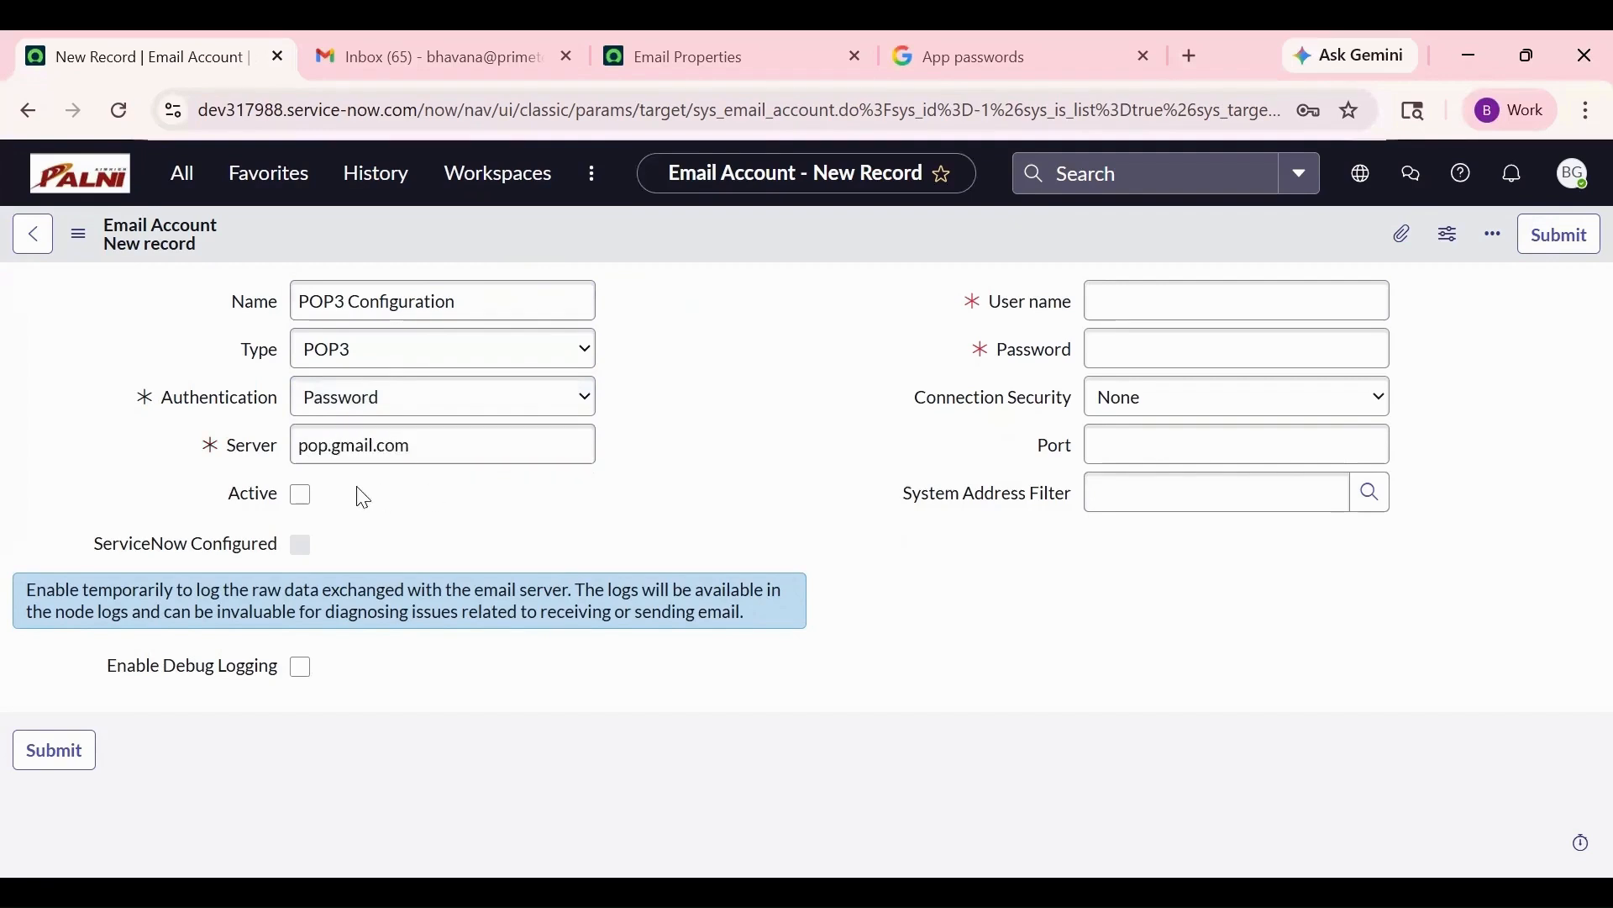
click(300, 495)
- Fill in the account's e-mail address as user name and go to Google App passwords
click(1151, 306)
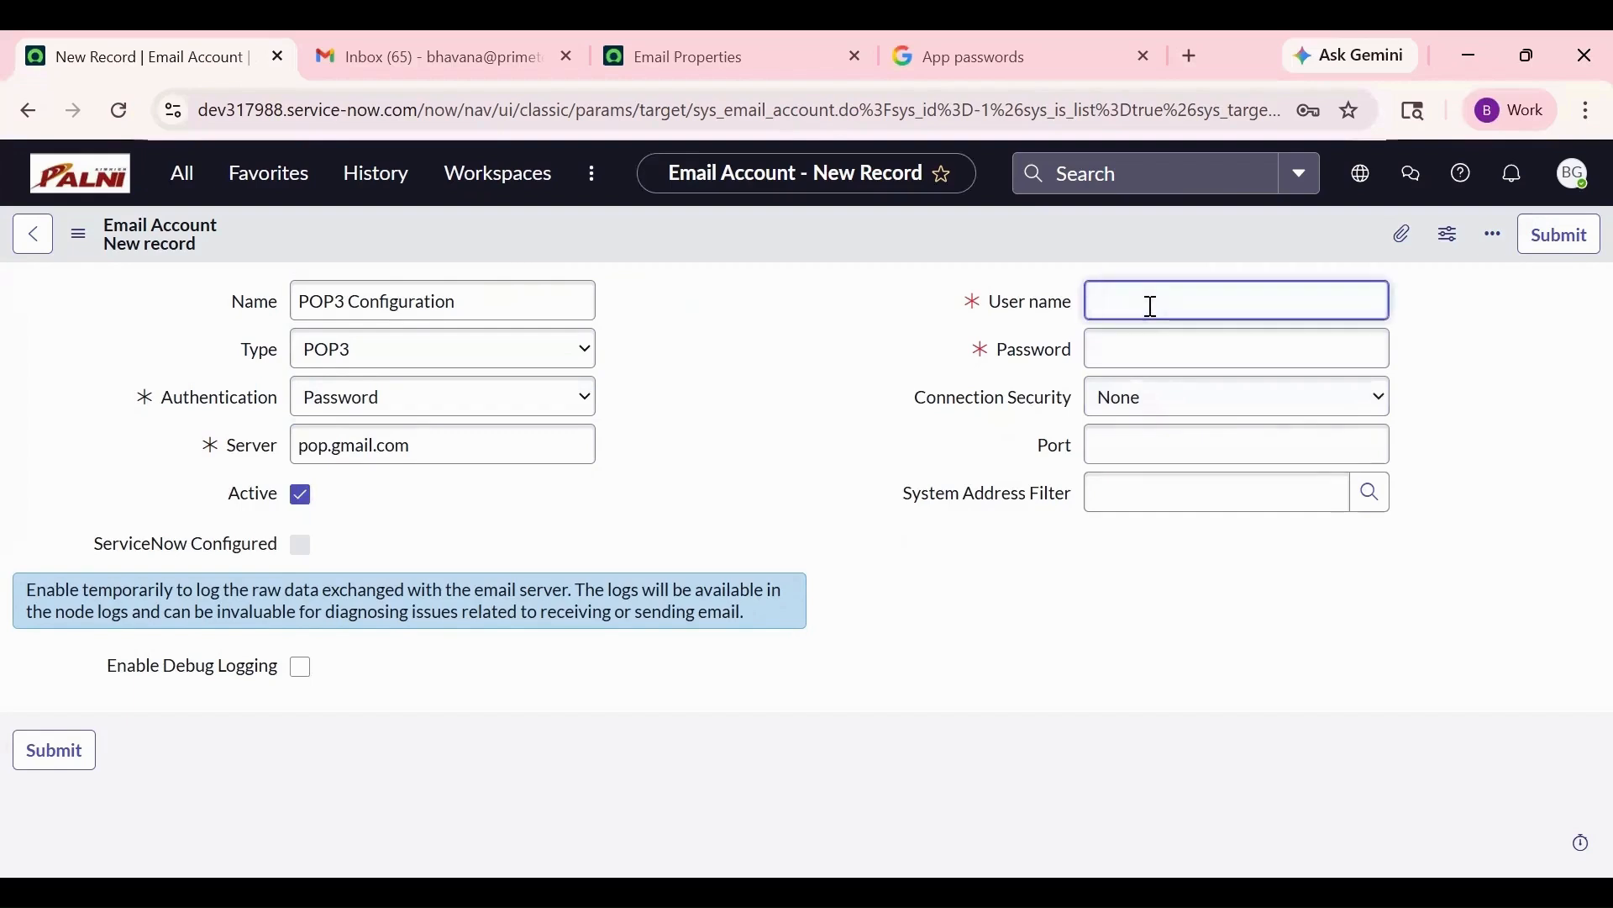
click(1183, 339)
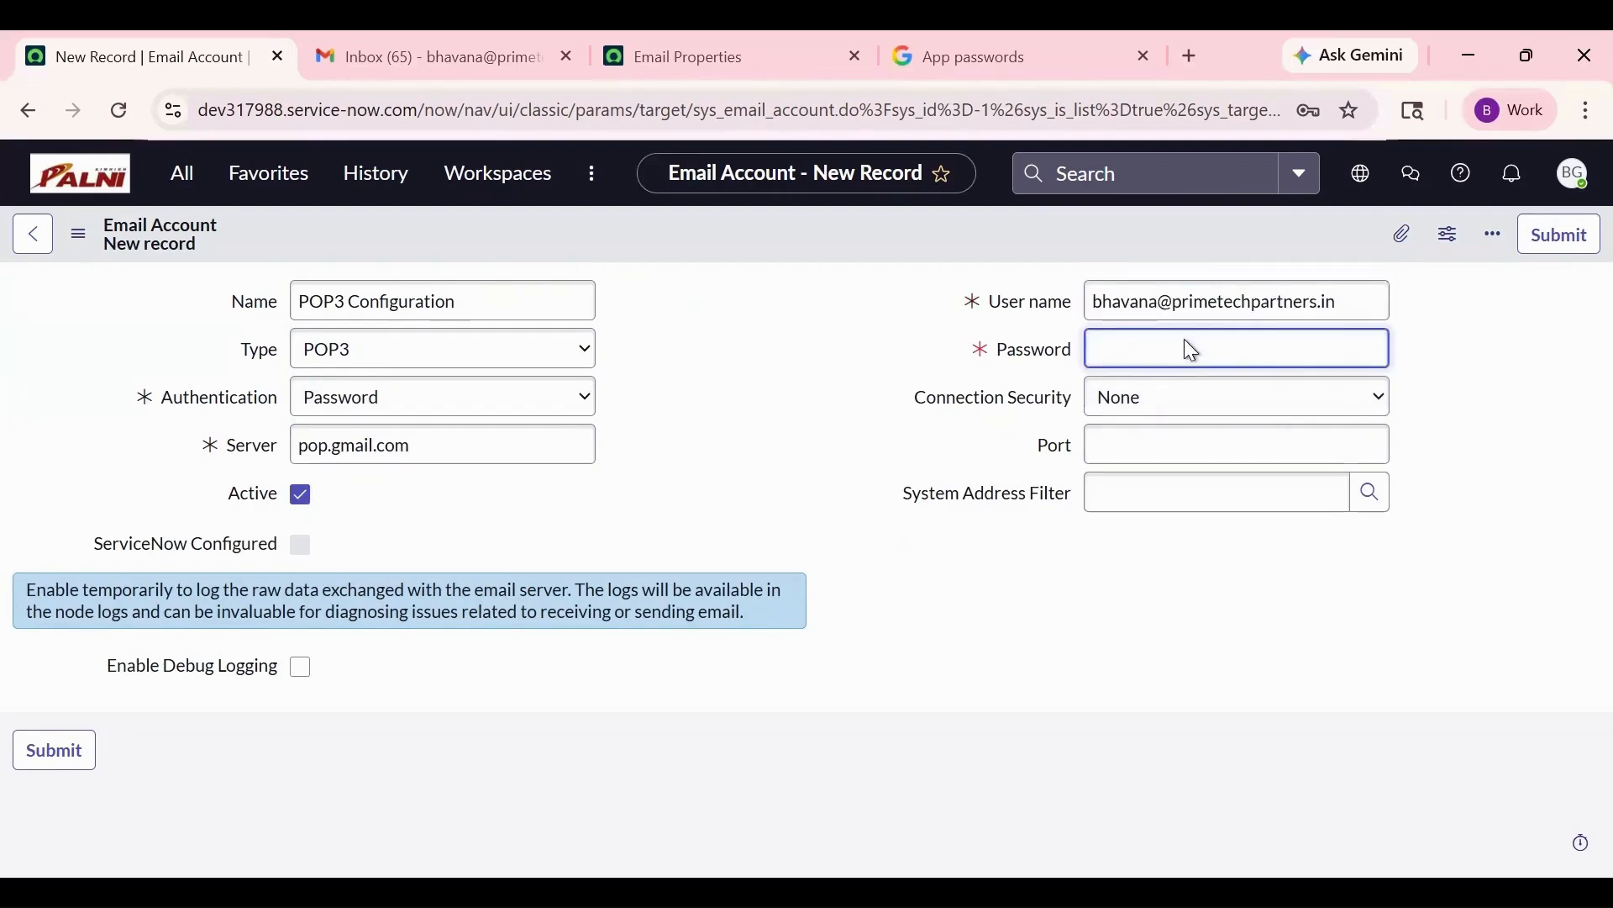
click(991, 56)
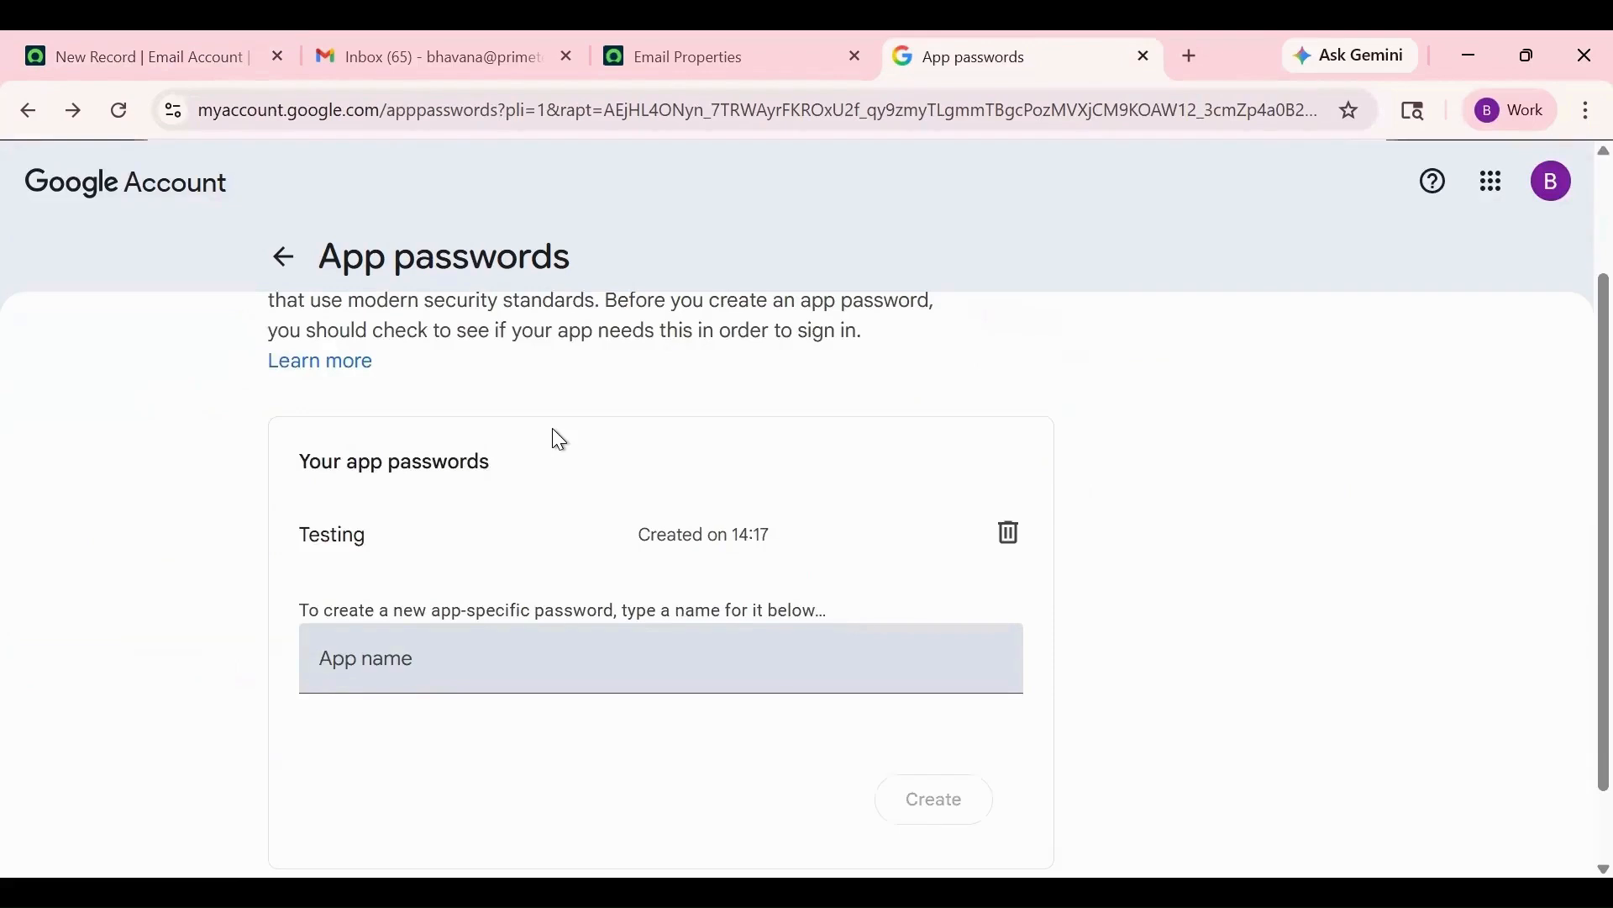
- Create a Google app password named 'Test', copy it, and return to the ServiceNow form
click(448, 660)
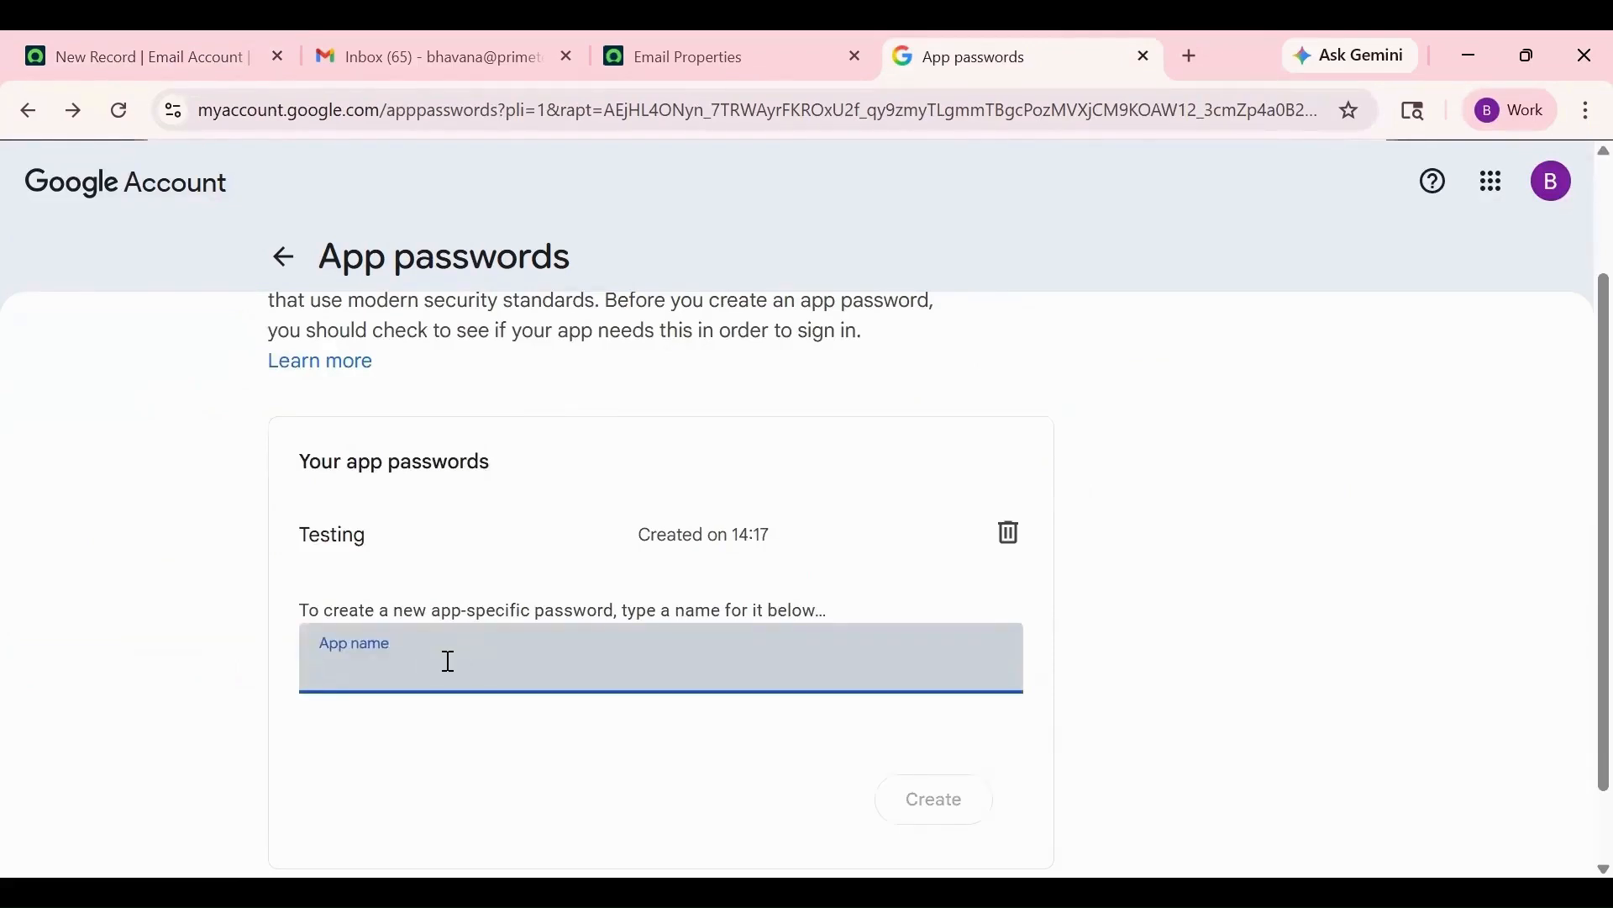
text(Test)
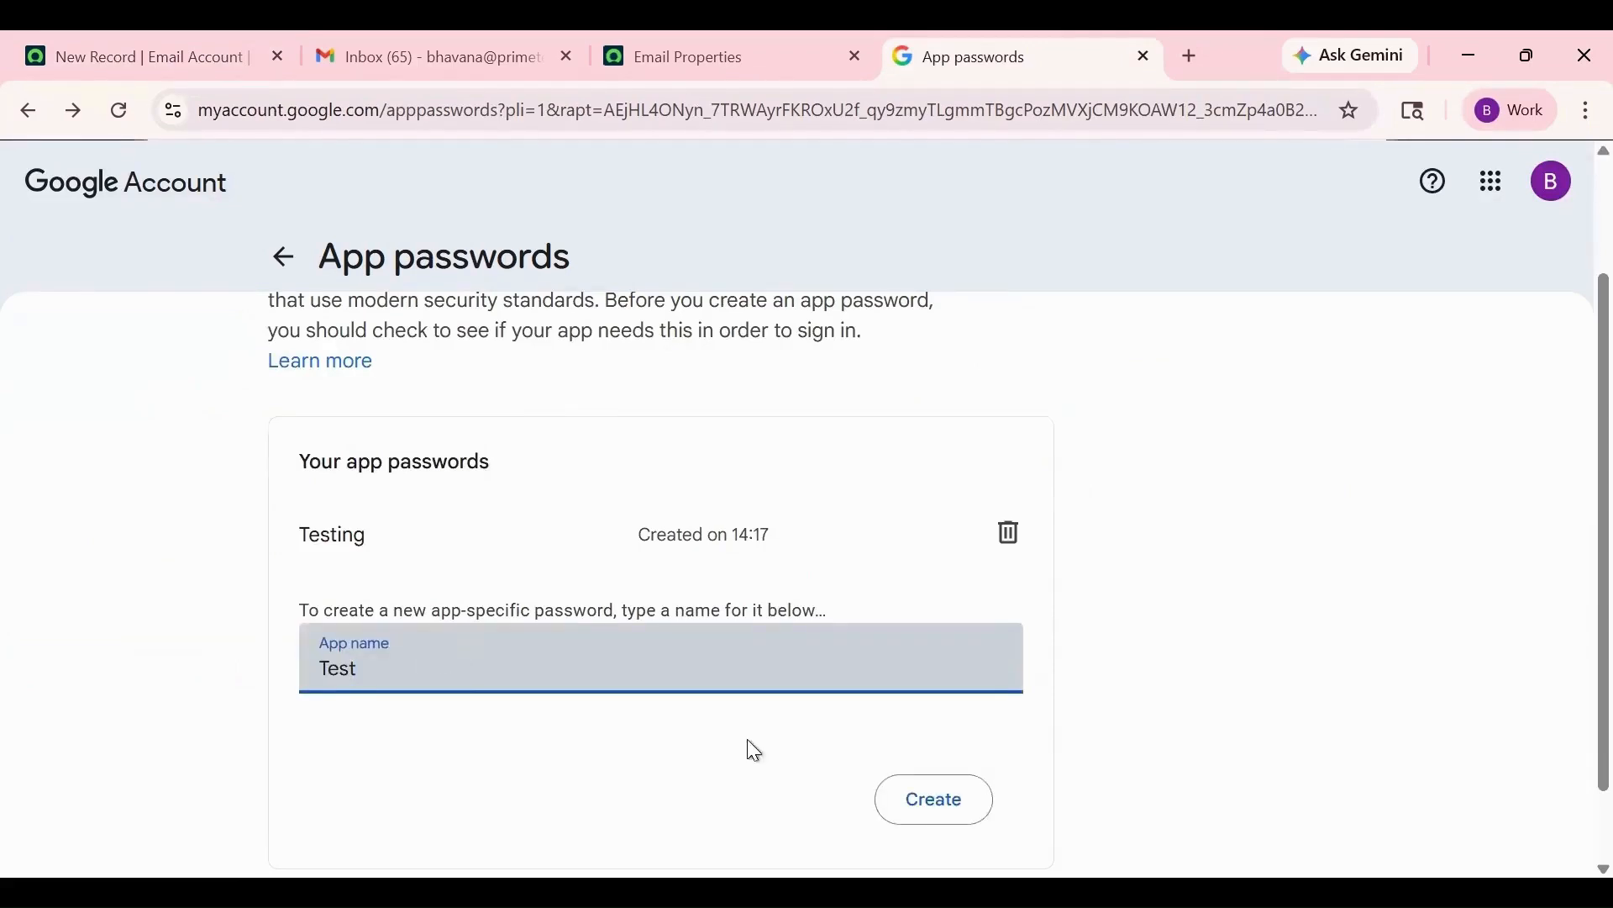
click(933, 801)
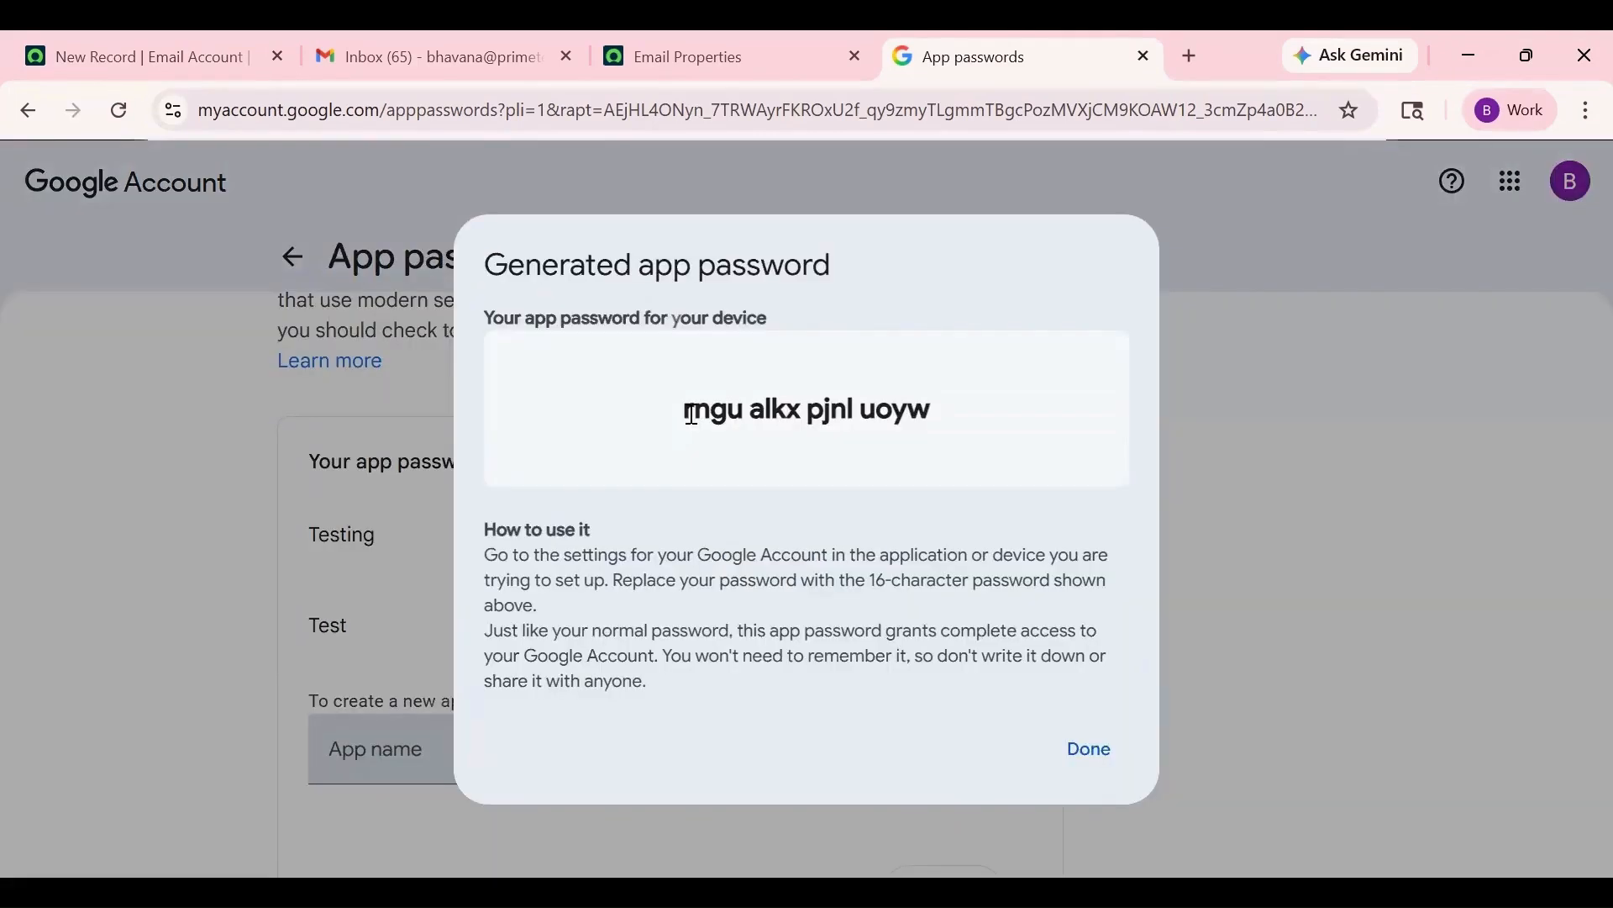
triple_click(690, 414)
key(ctrl+Tab)
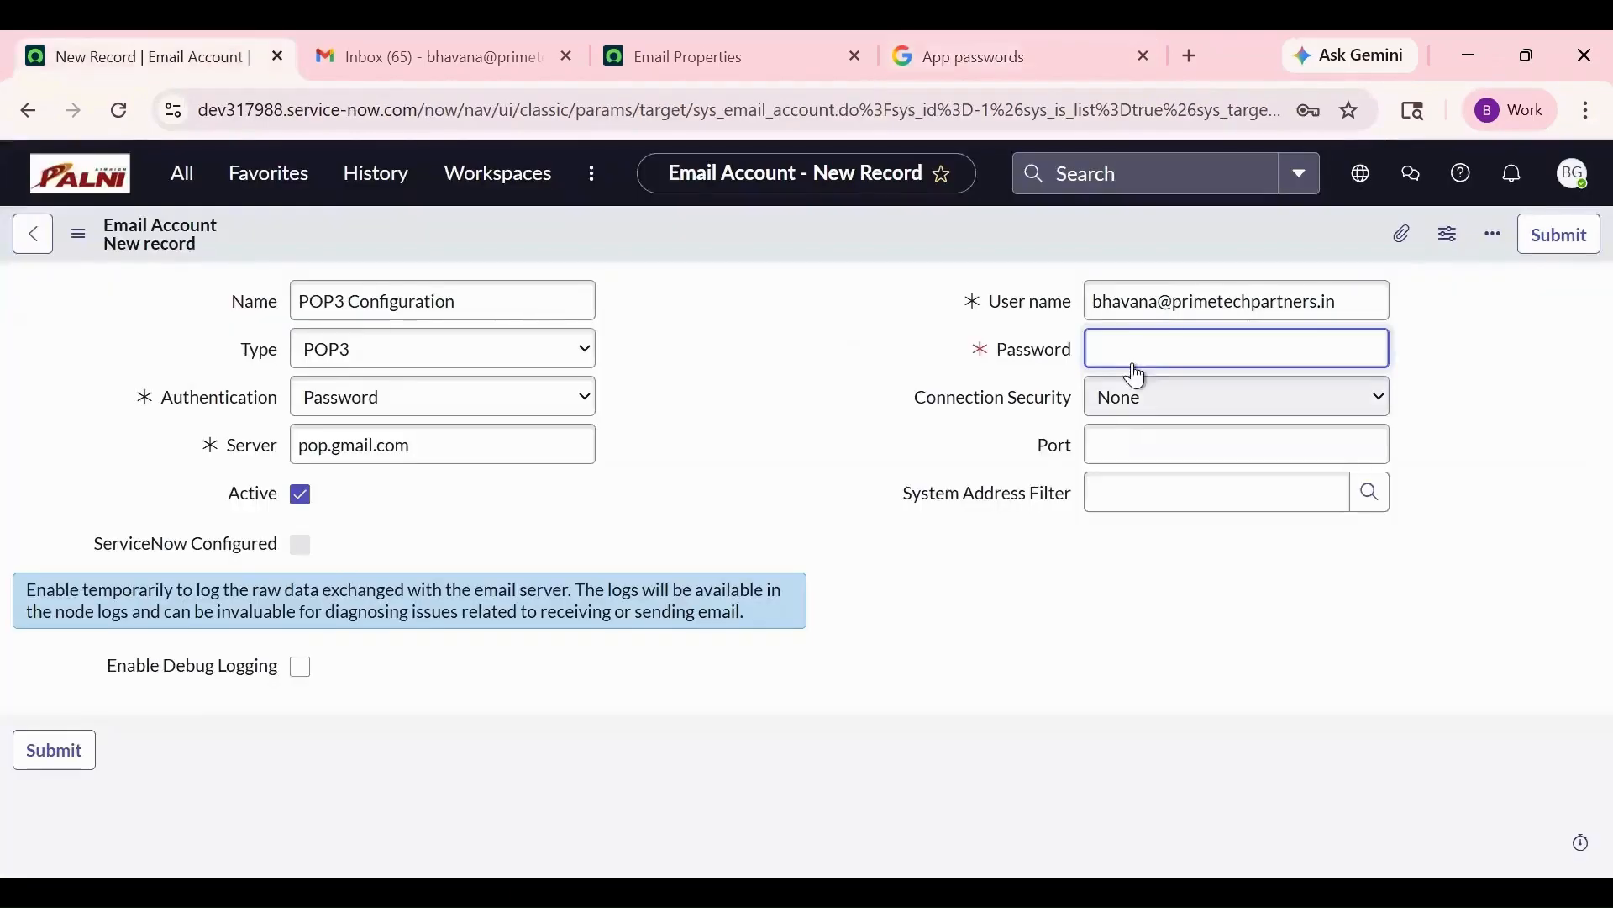
- Paste the app password, set port 995, and choose SSL/TLS connection security
key(ctrl+v)
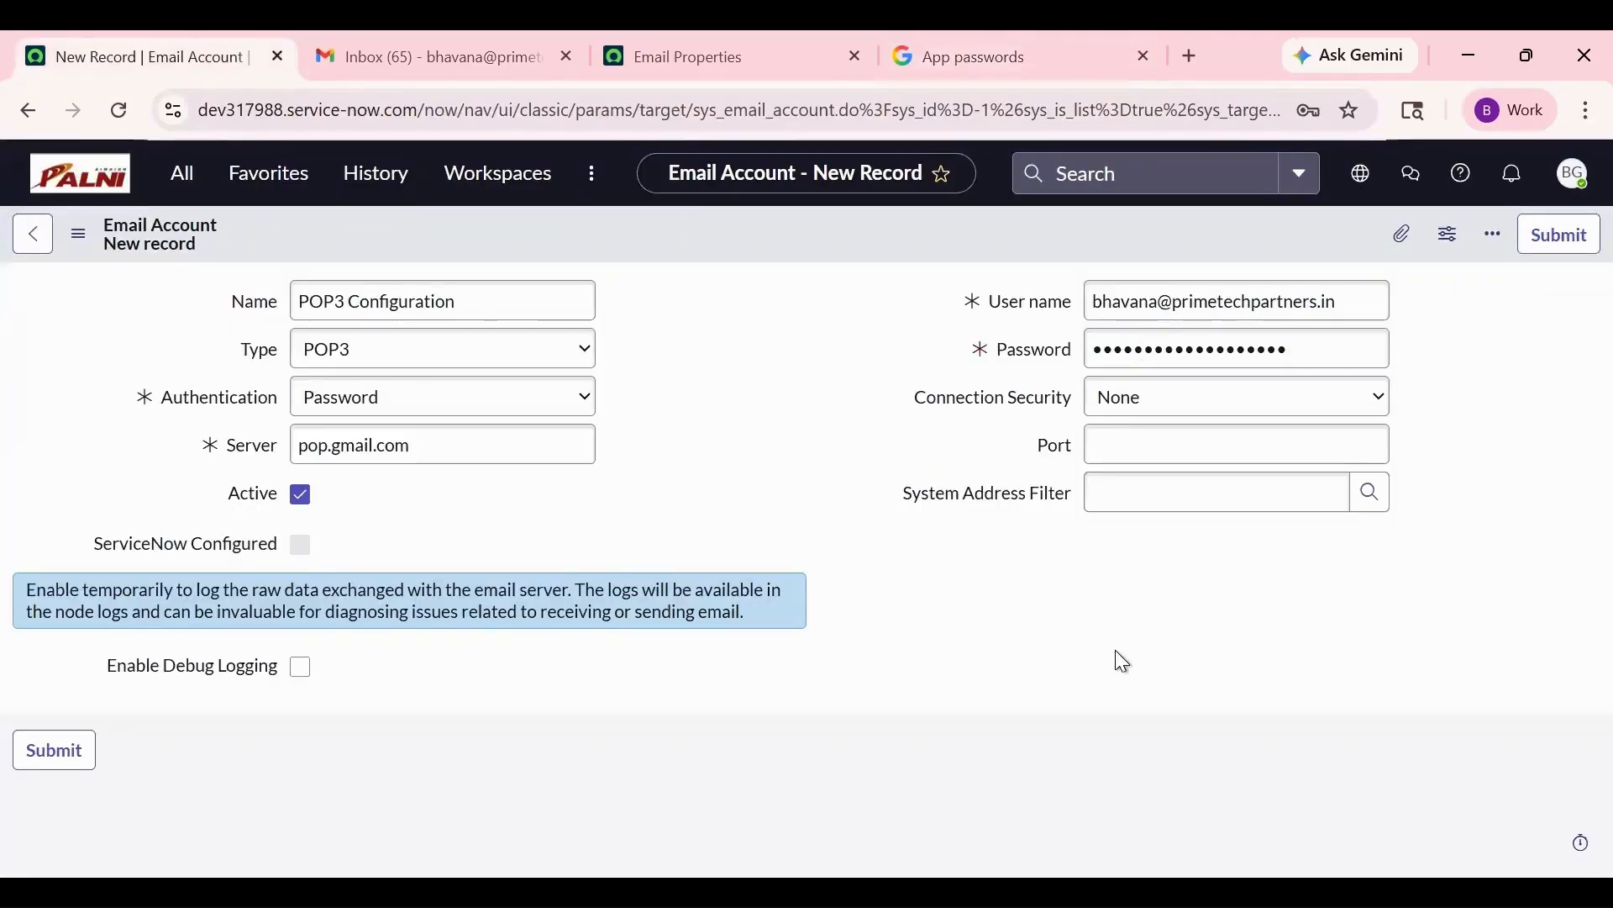
click(1158, 447)
text(995)
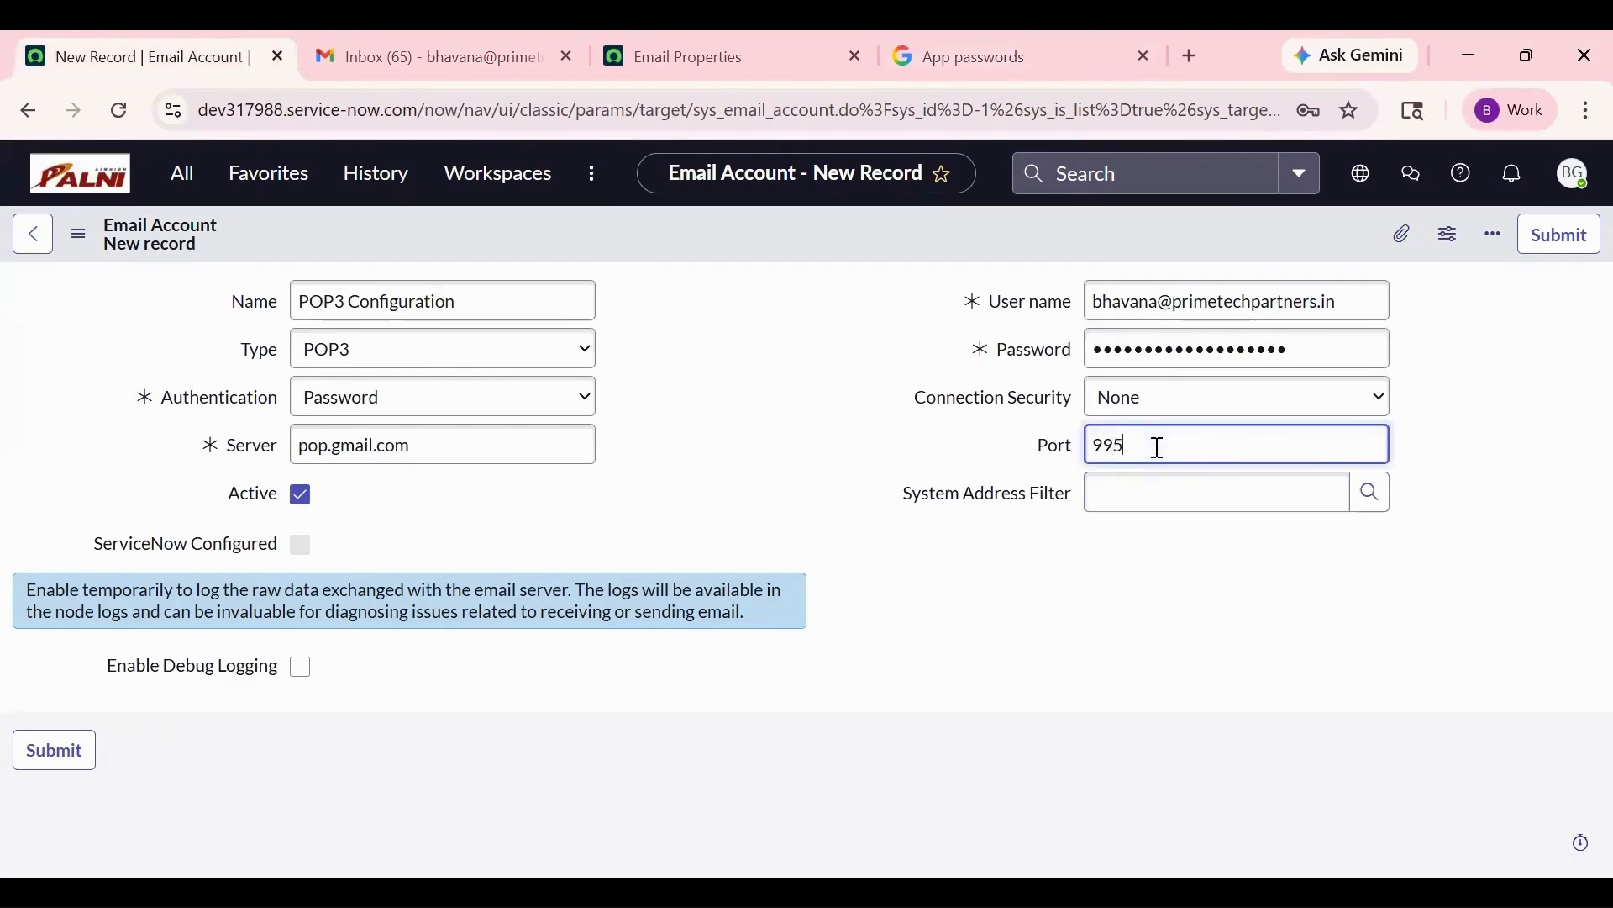
click(1177, 624)
click(1190, 407)
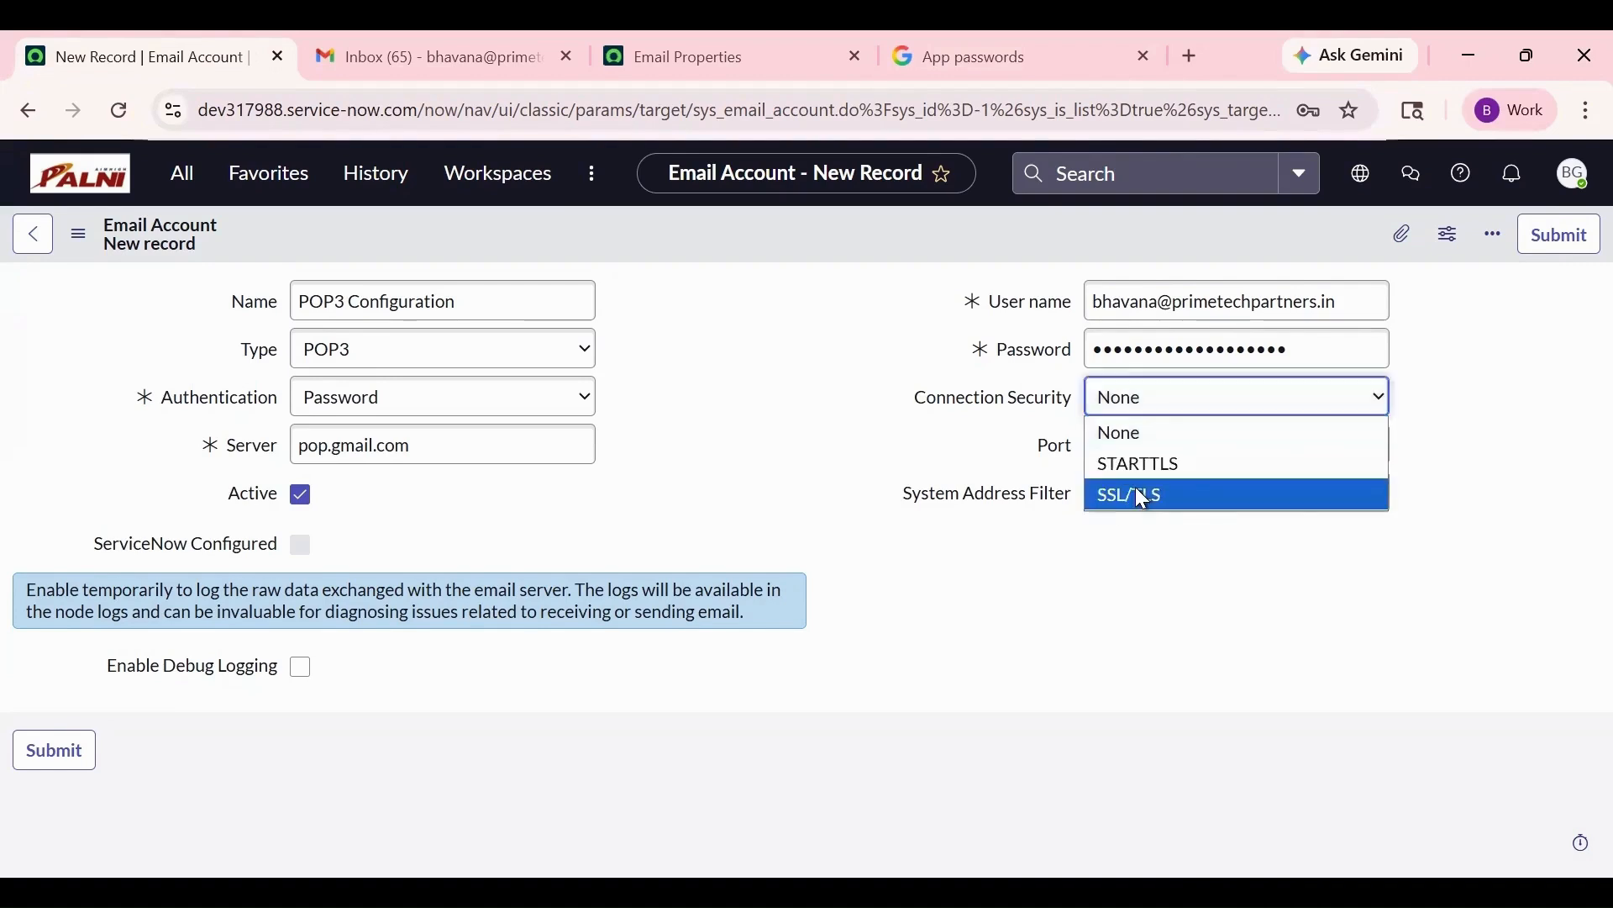
click(1142, 496)
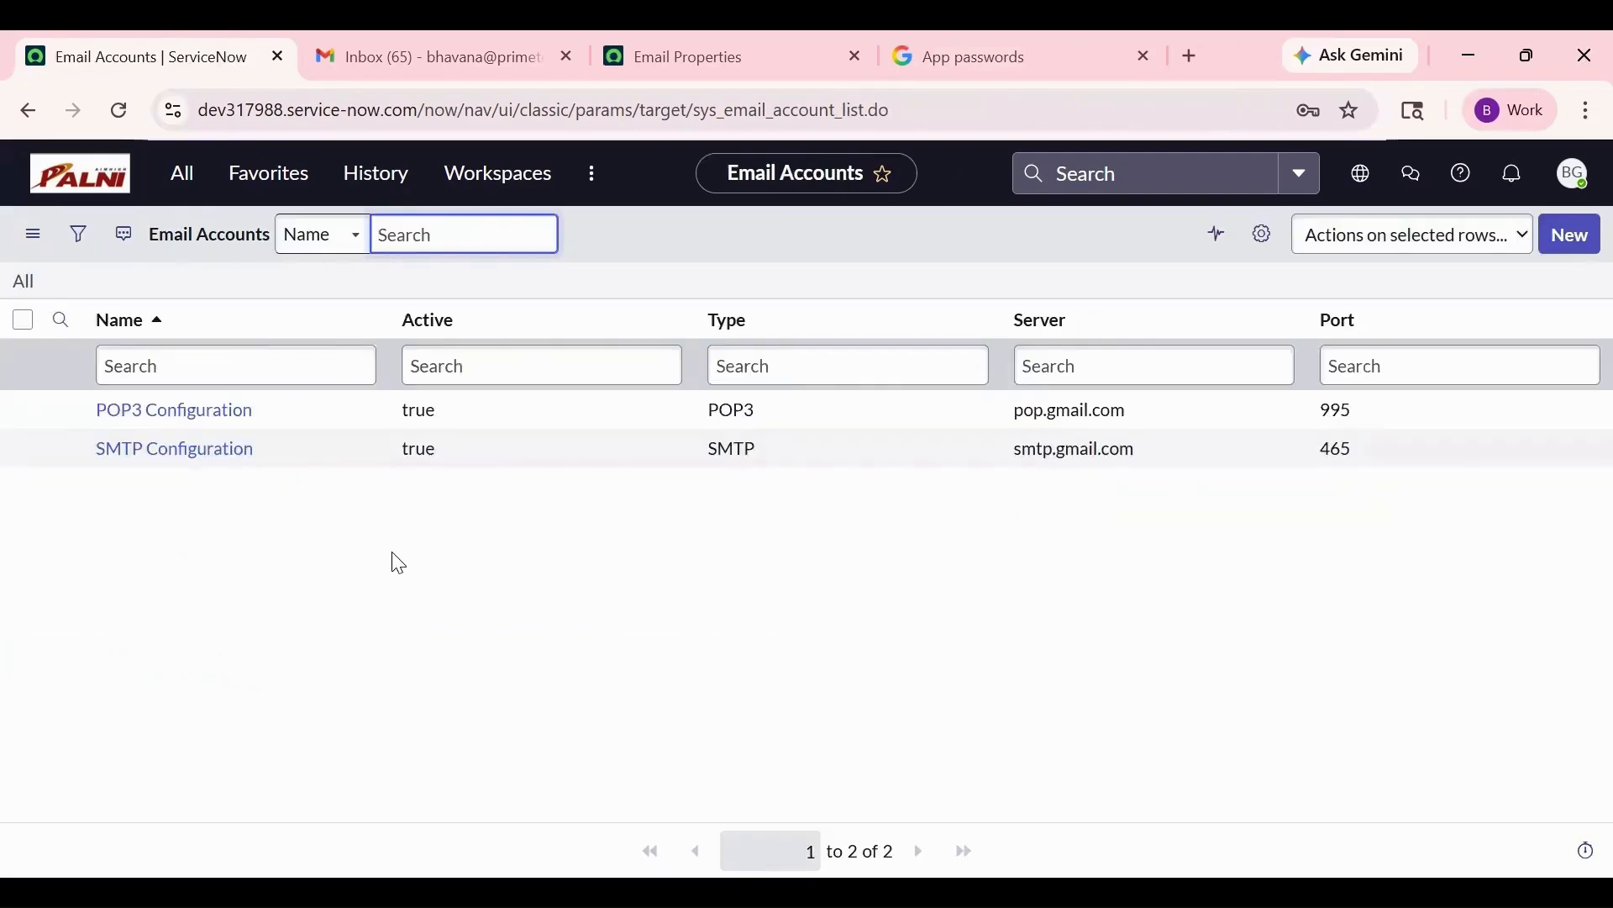
- Open POP3 Configuration, run Test Connection, and close the Connection Successful dialog
click(232, 413)
scroll(205, 759, down, 1)
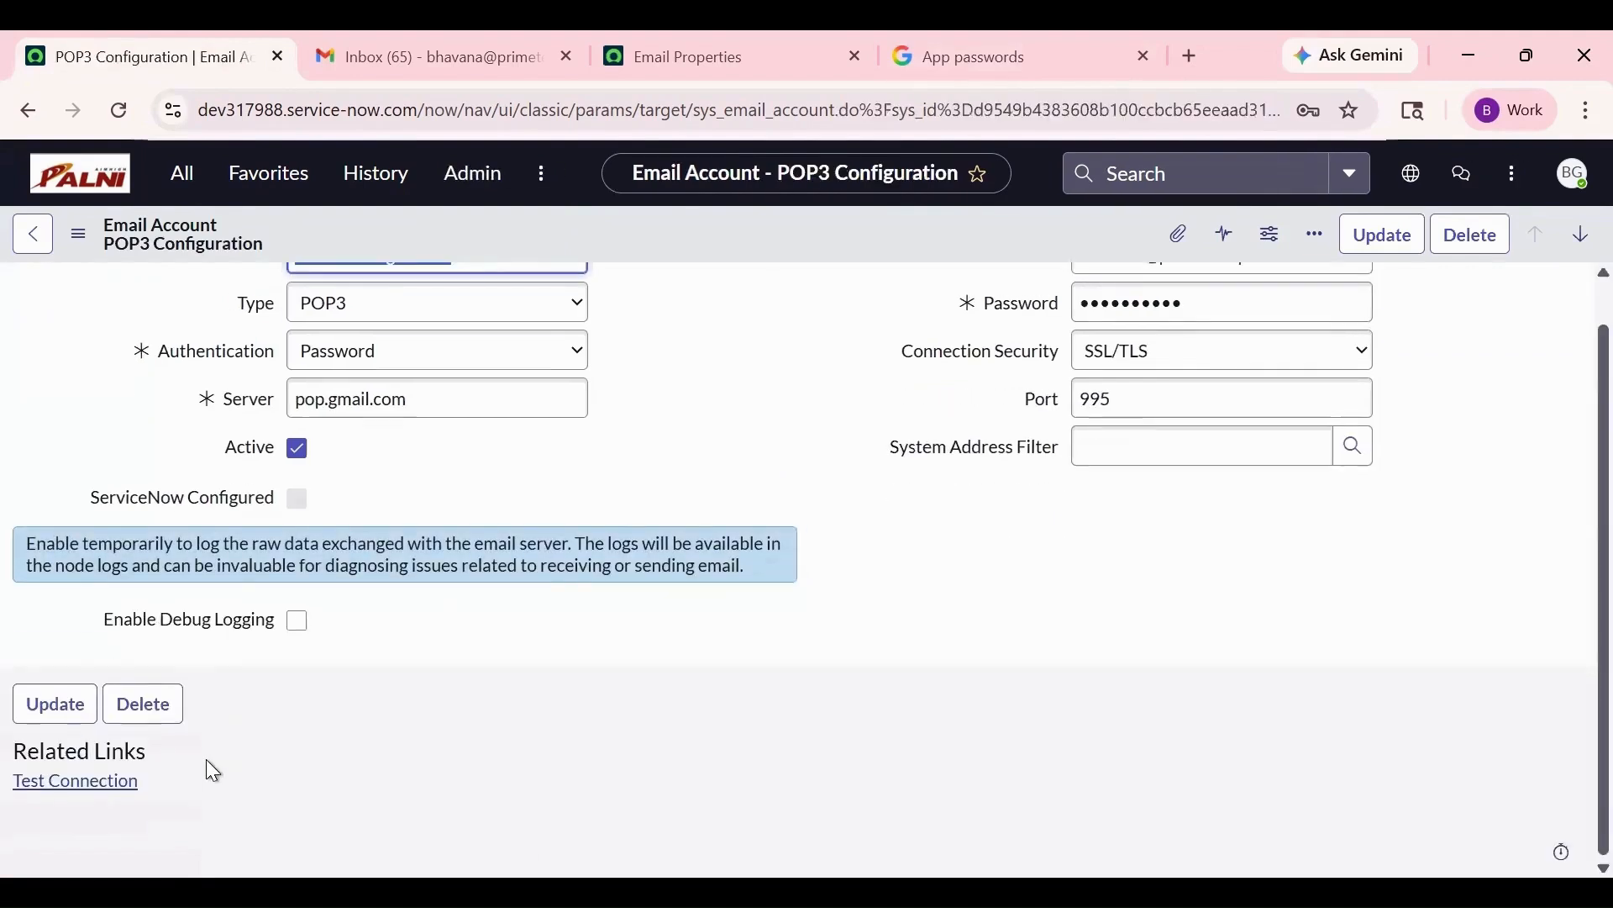
key(Return)
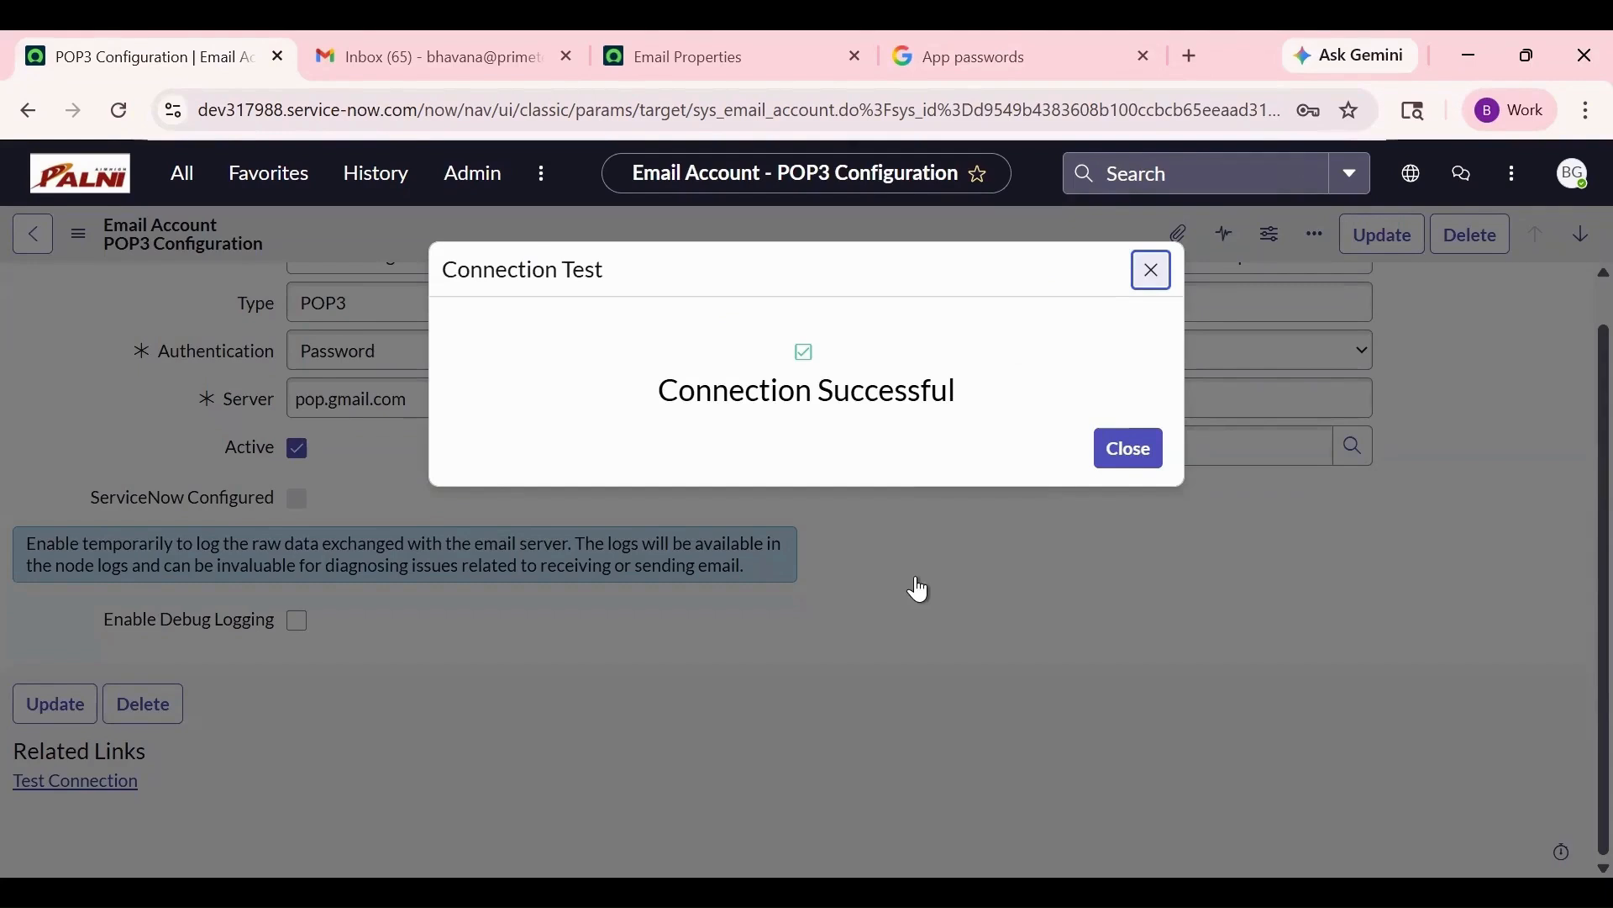
click(1134, 454)
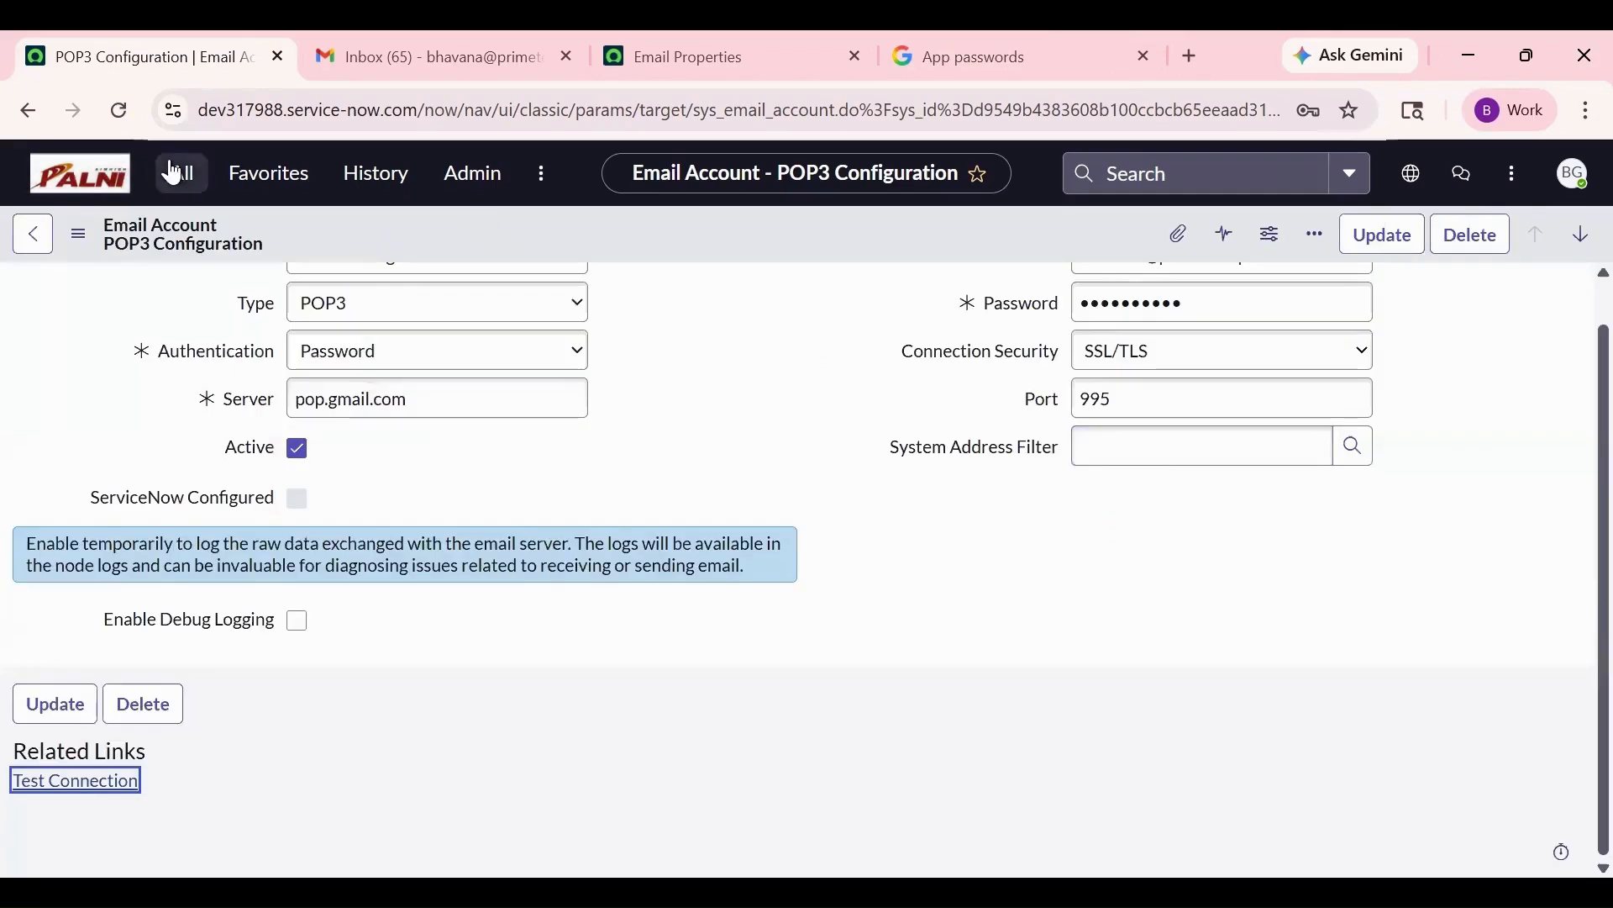
- Open Email Diagnostics from the All menu and confirm SMTP and POP3 both show Connection Successful
click(174, 172)
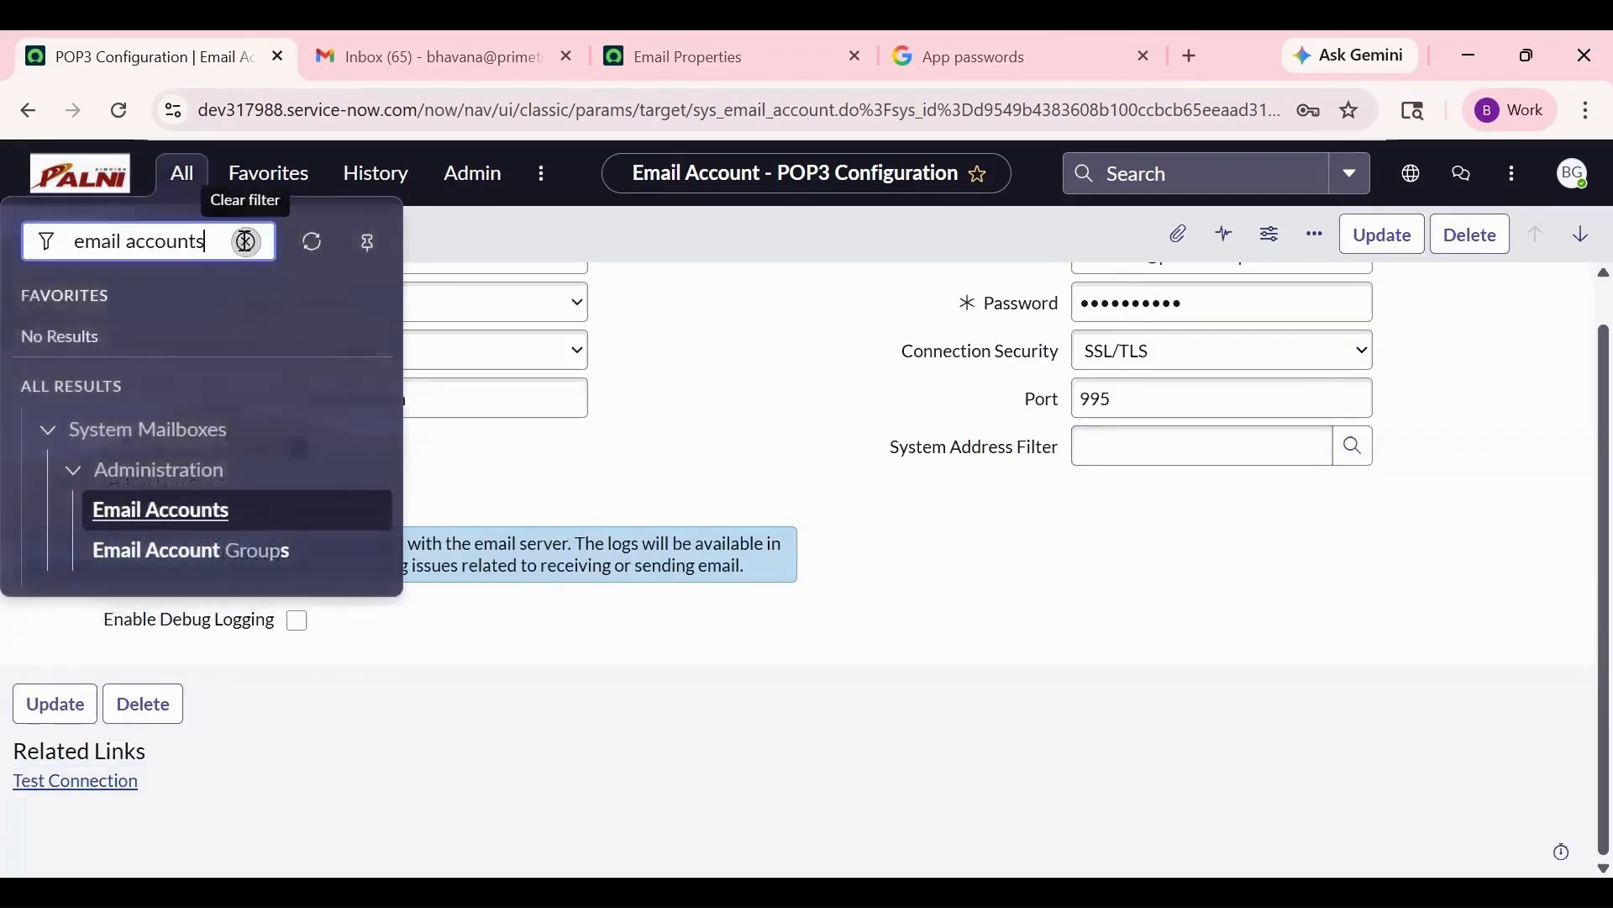
click(244, 247)
text(email diagn)
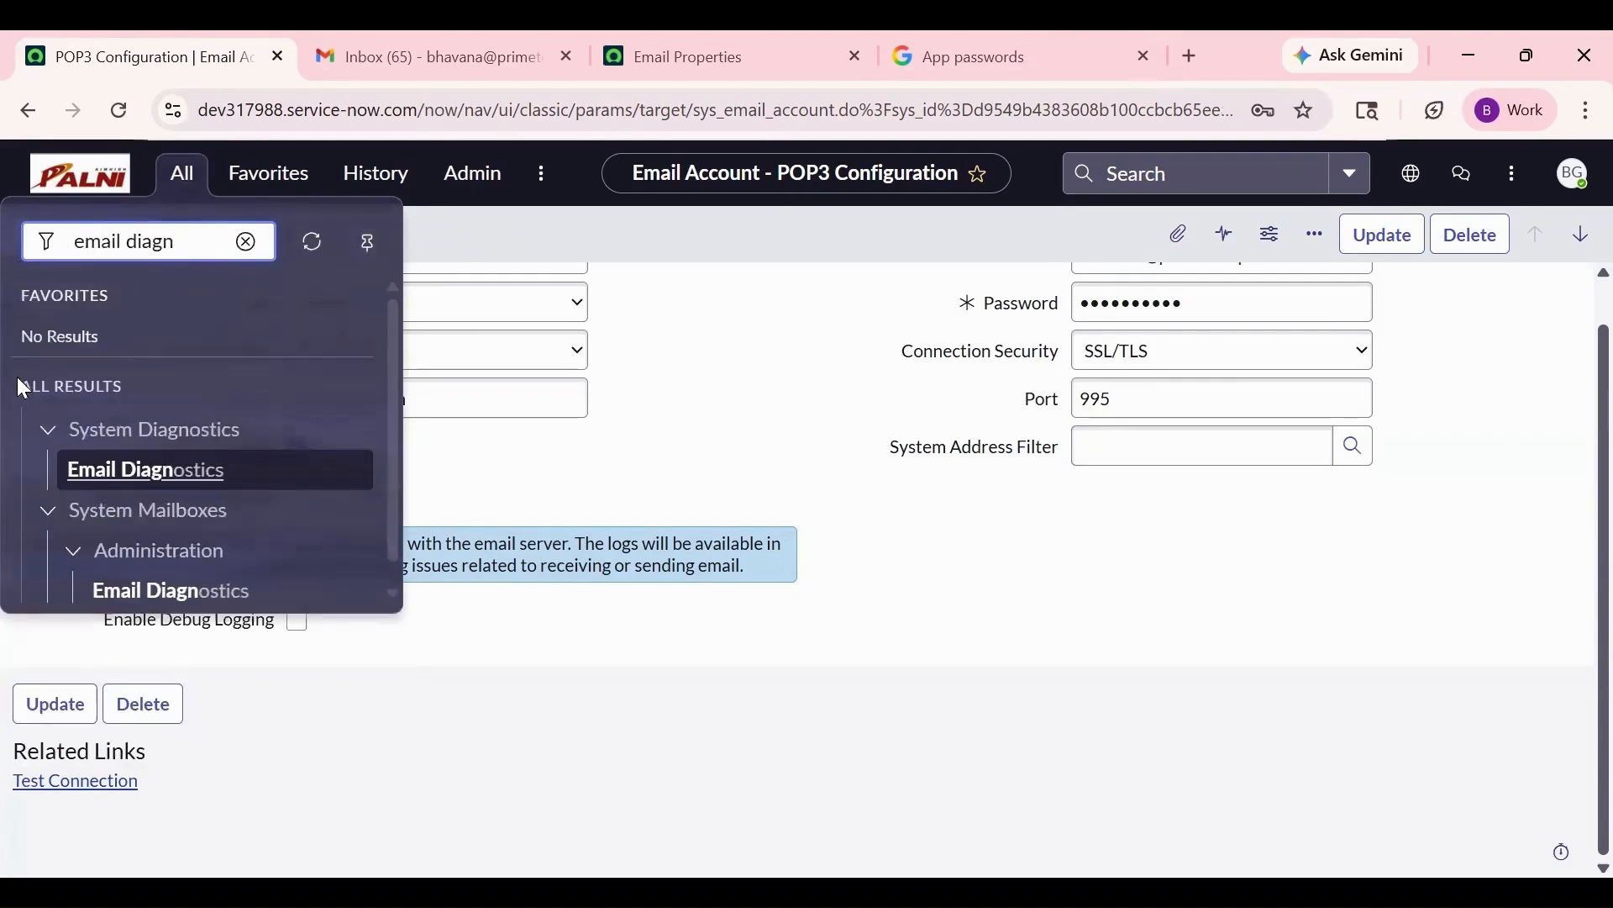
click(85, 476)
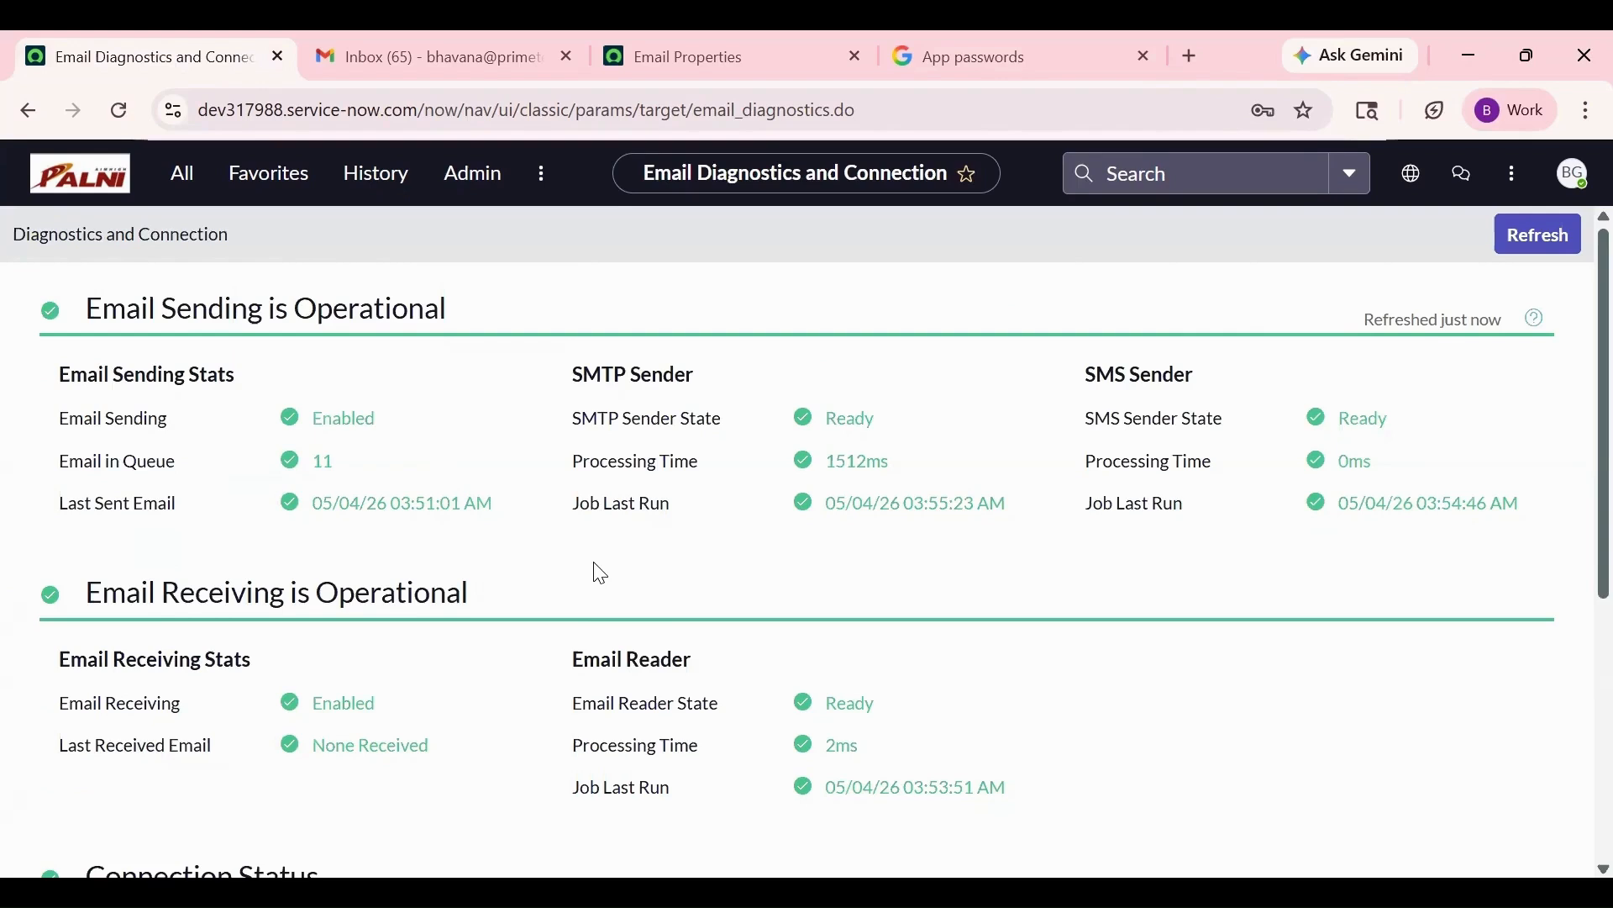
scroll(769, 686, down, 5)
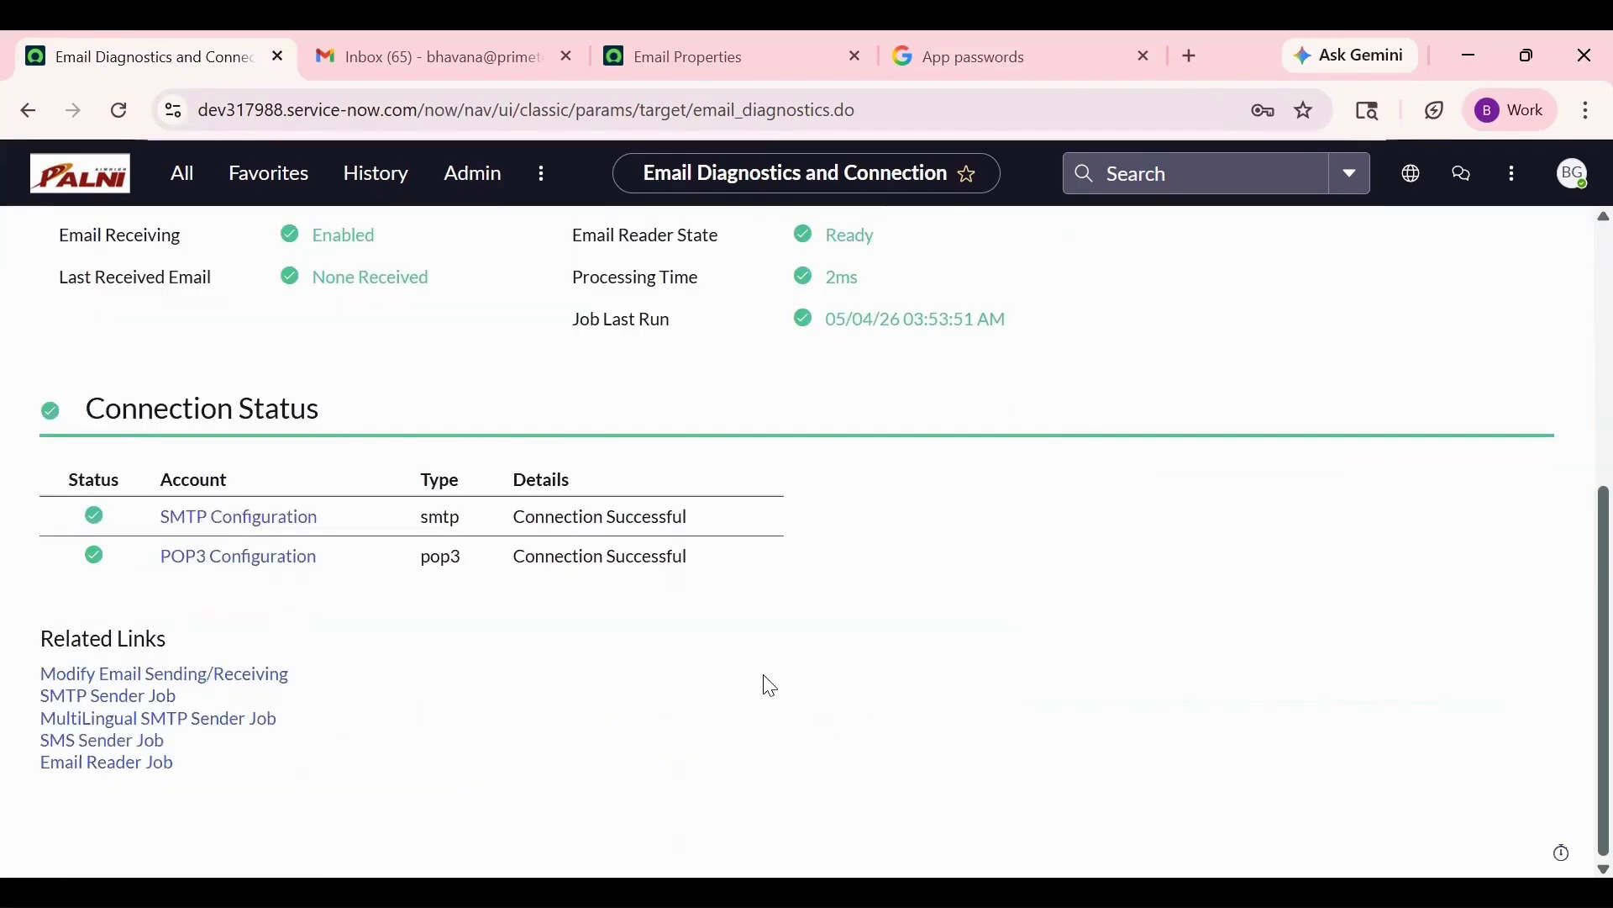
scroll(770, 685, up, 5)
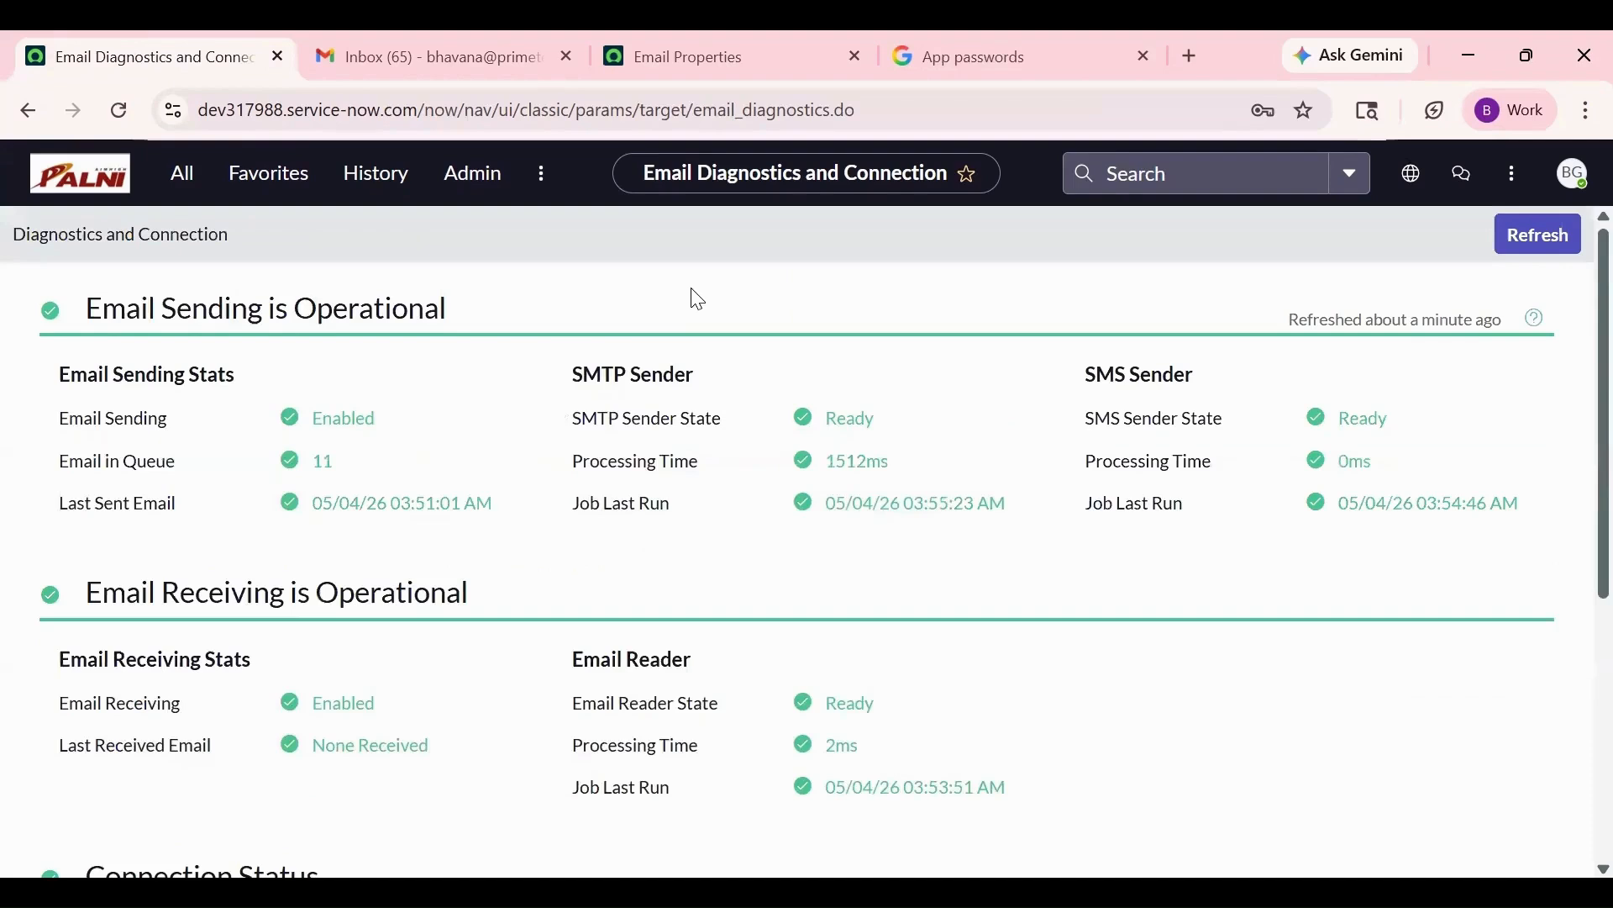